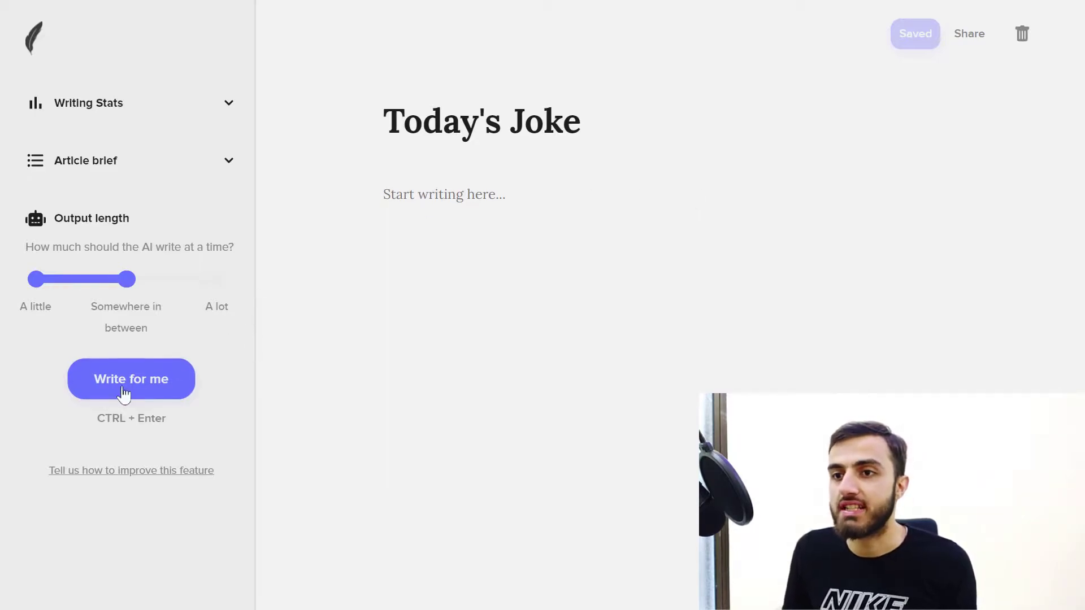
Run Write for me on the Today's Joke article and scroll through the result.
click(123, 394)
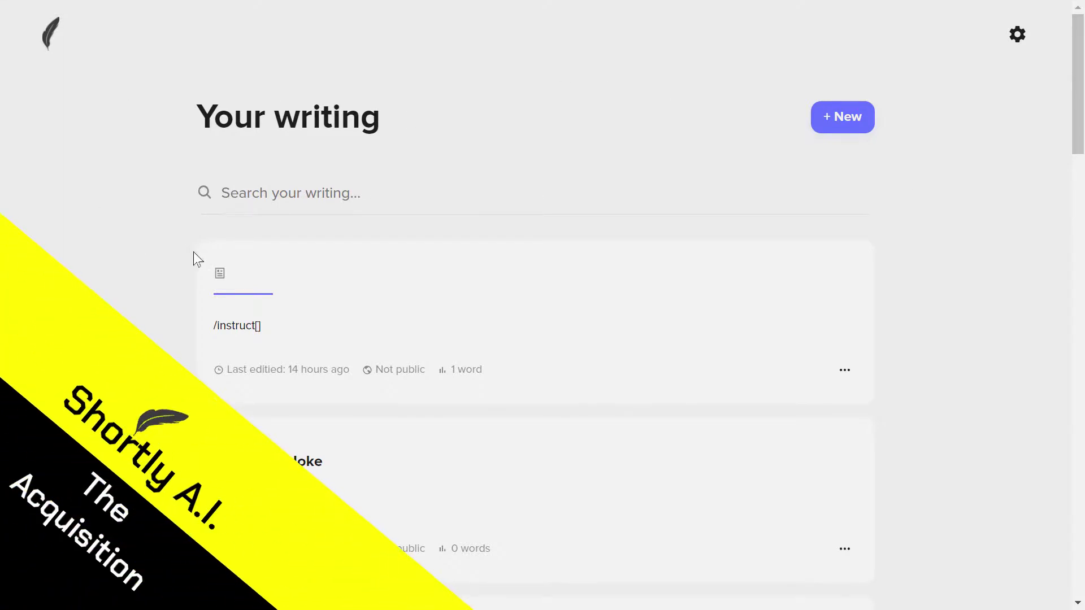
scroll(500, 223, down, 1)
scroll(587, 266, up, 1)
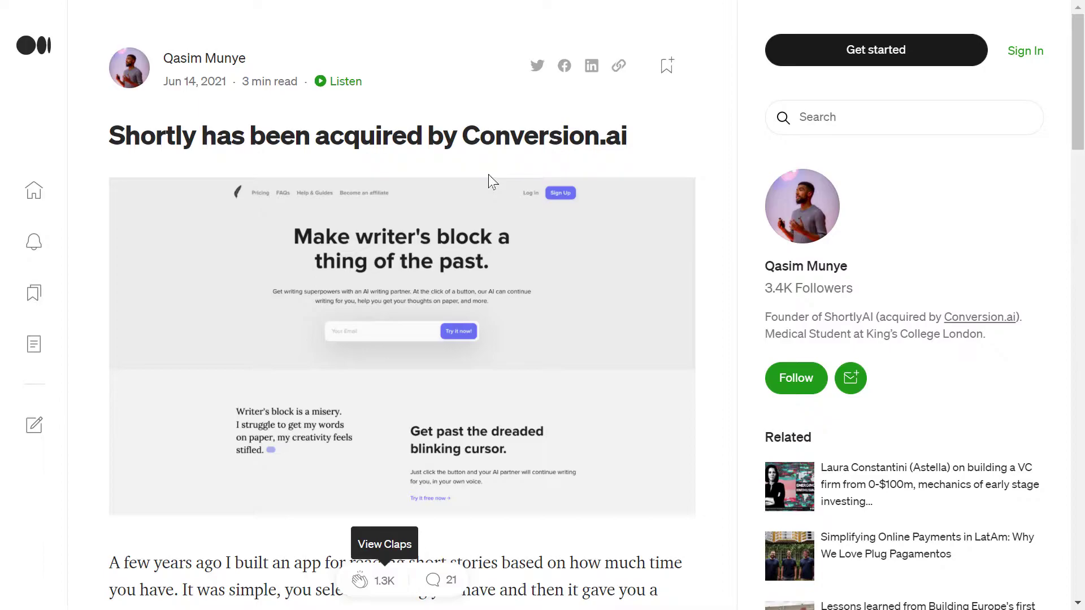
Switch from the Medium acquisition post back to the Shortly AI dashboard tab.
key(ctrl+Tab)
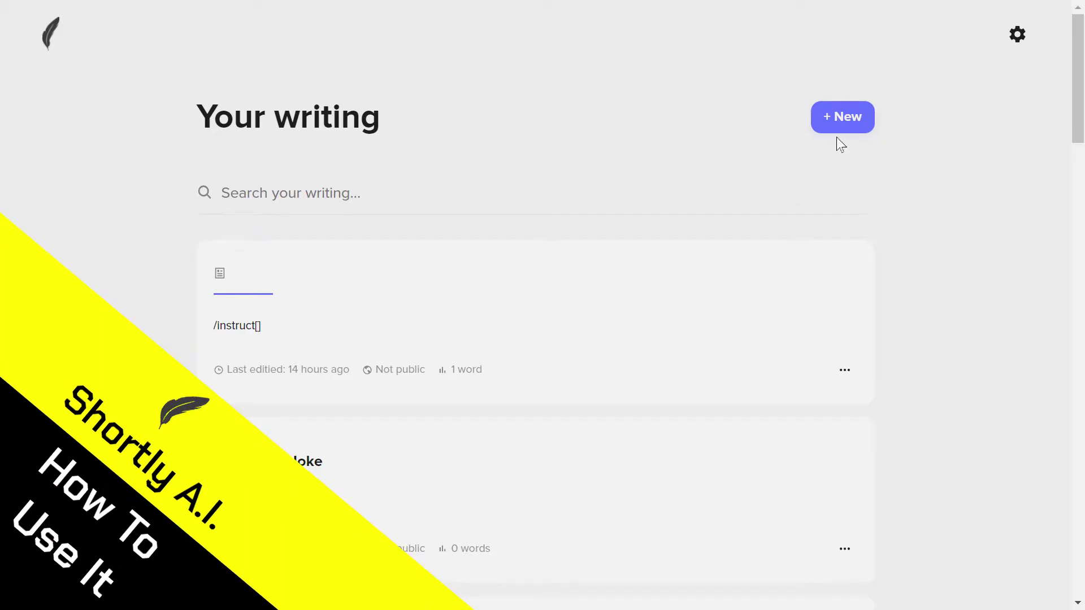
Start a new article/blog document from + New.
click(842, 118)
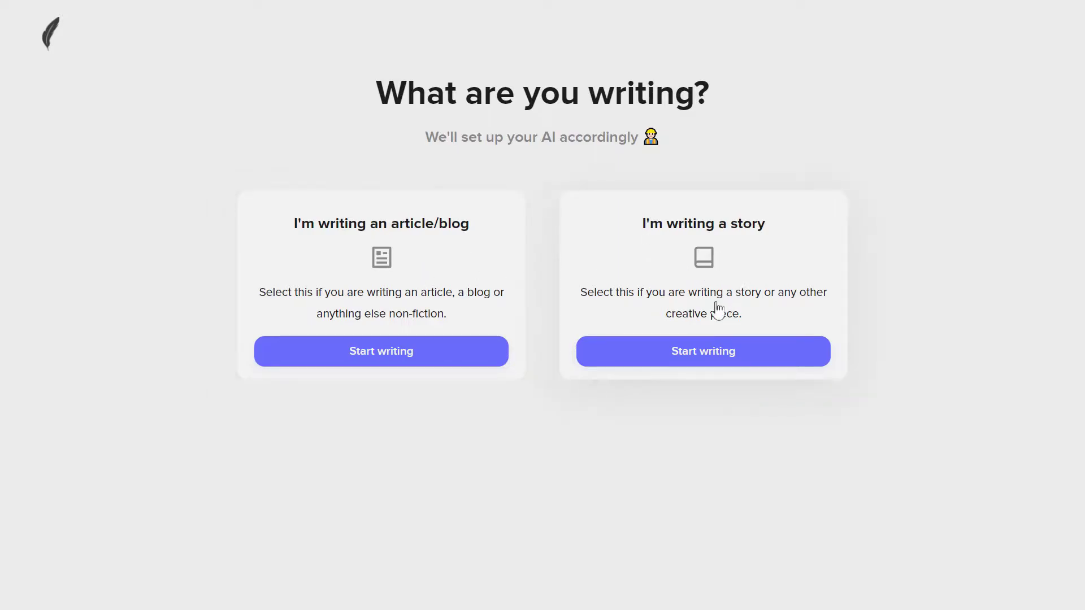
click(384, 360)
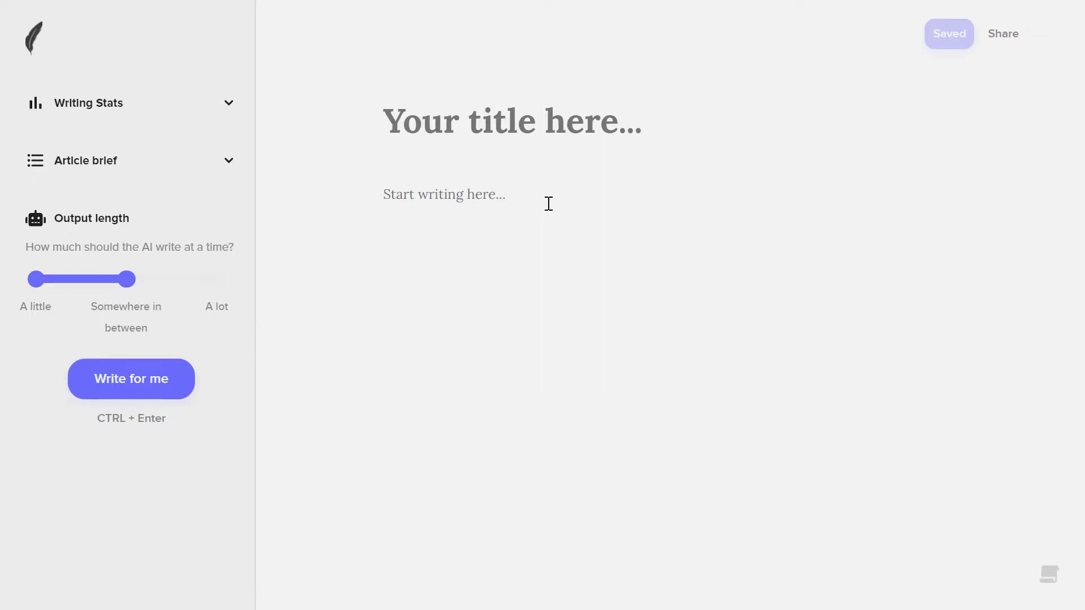
text(djsfd;ljfsdpjsdgjkg)
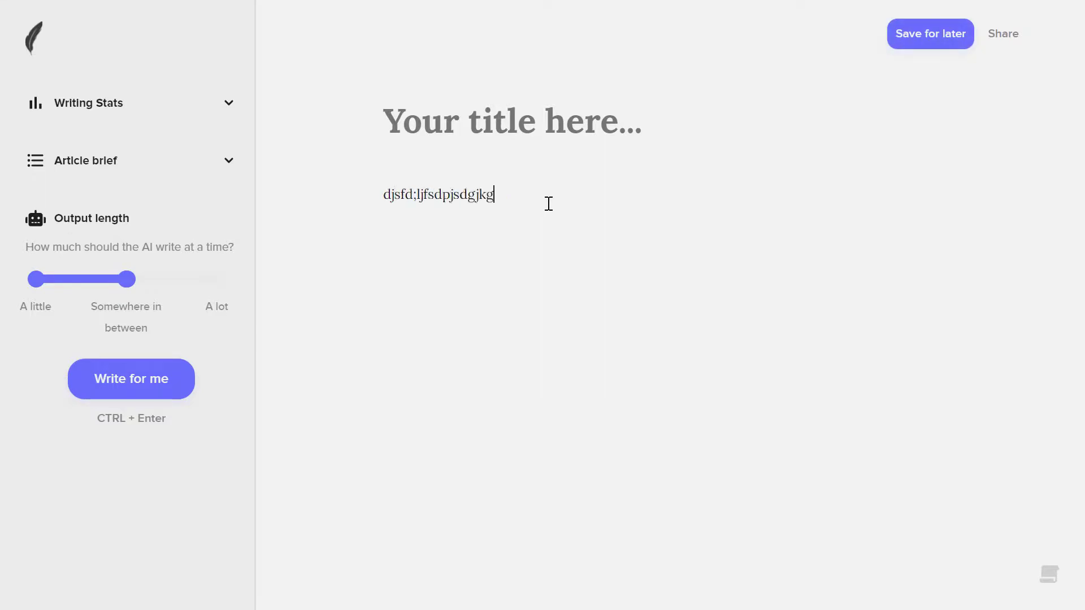
text(fposdjkpgfsdj)
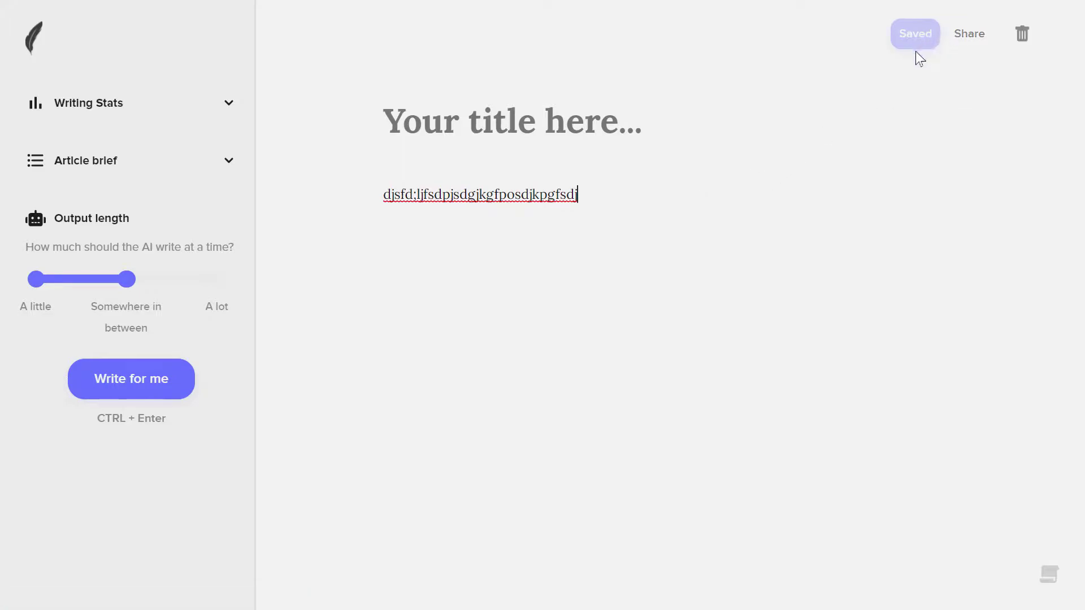
drag(626, 193, 279, 196)
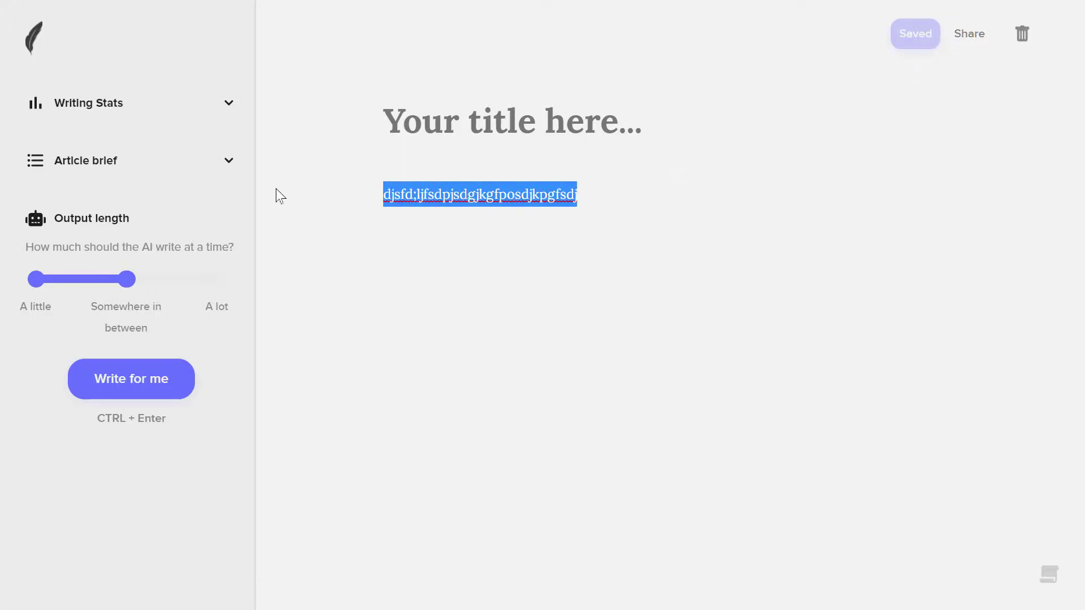
key(BackSpace)
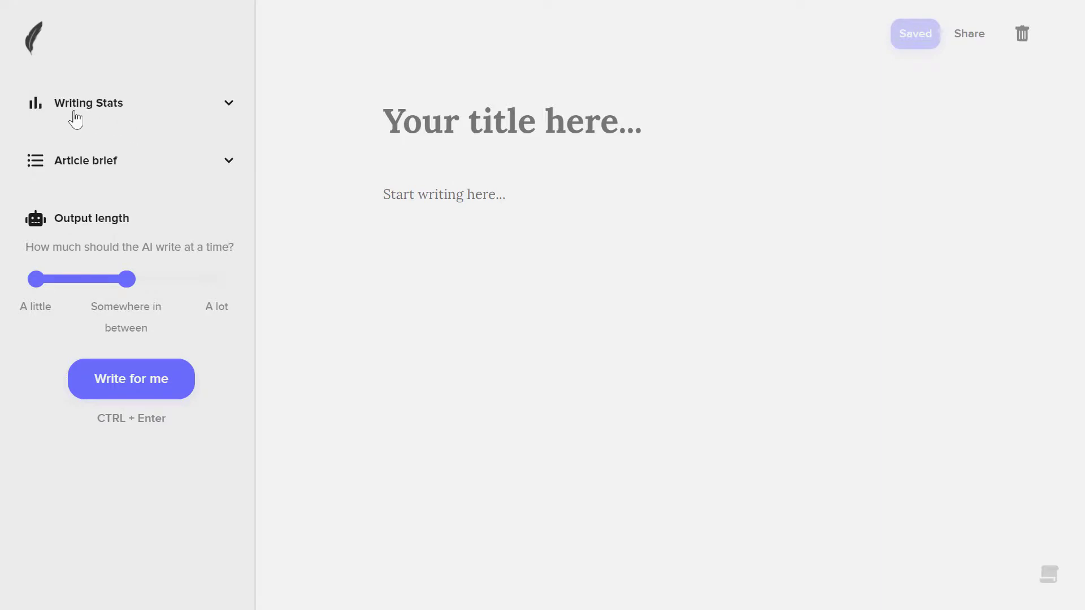
Expand Writing Stats and enter the brief 'Please write something about the benefits of water'.
click(172, 115)
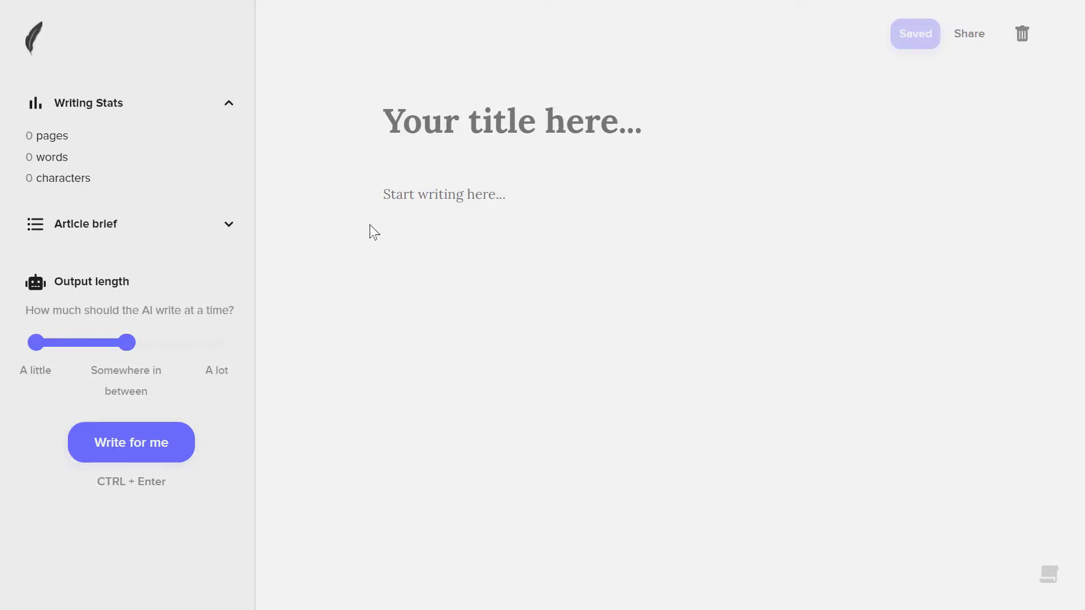
click(158, 225)
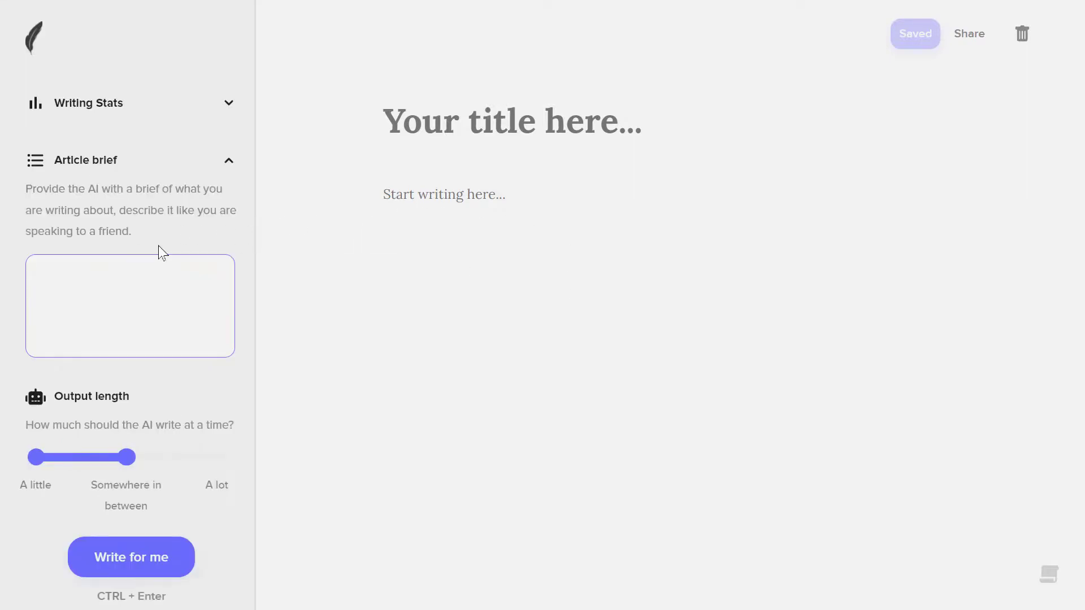
click(106, 320)
text(Please writ)
key(BackSpace)
text(ite)
key(ctrl+BackSpace)
key(ctrl+BackSpace)
text(Please write something about )
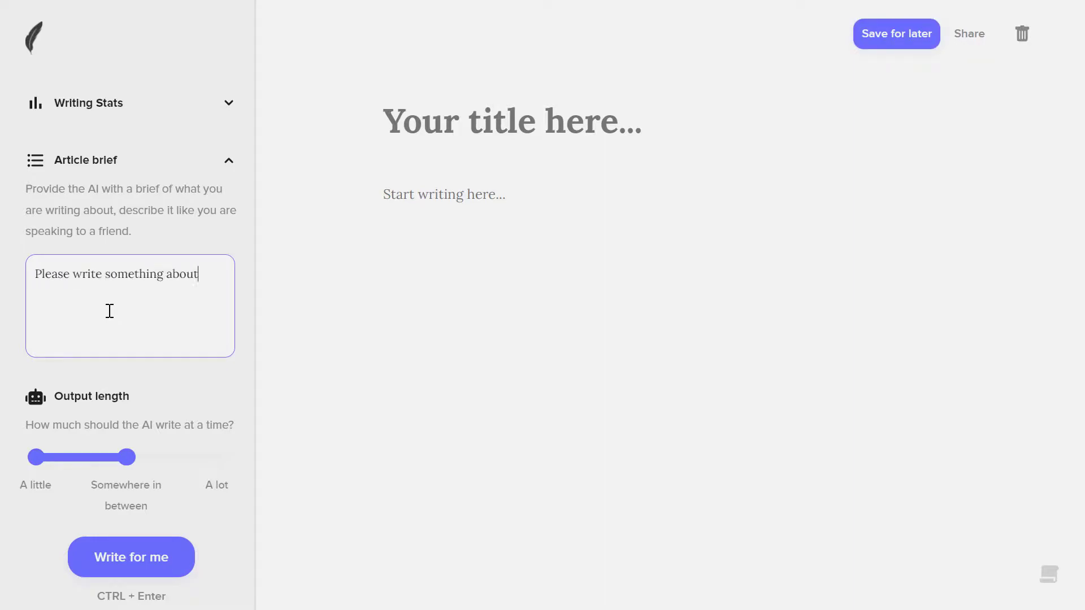
text(the benefits of water)
click(110, 422)
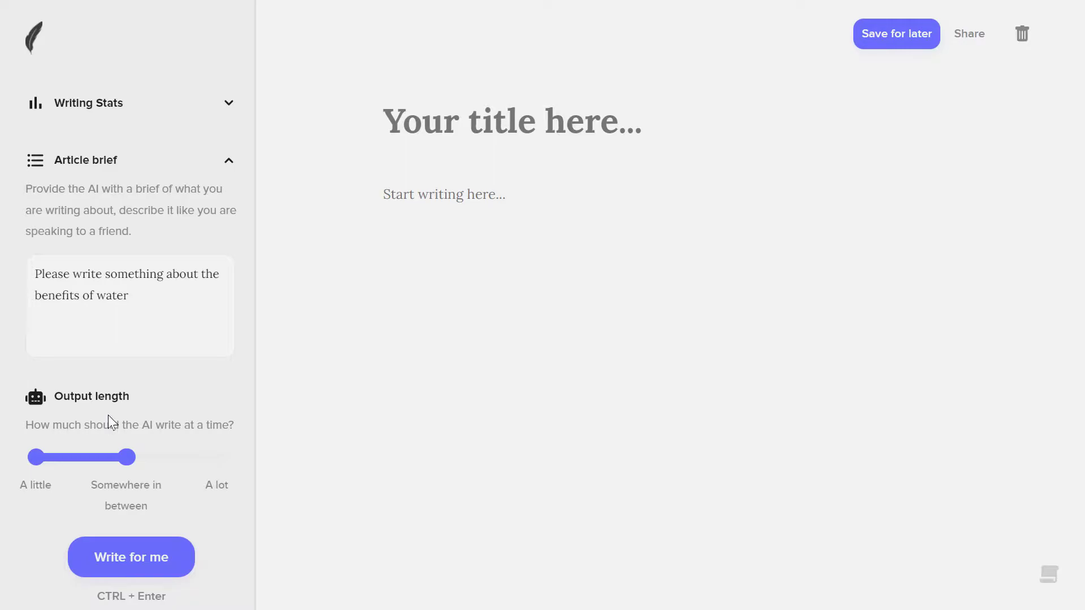
Set the output length slider to A lot.
click(36, 458)
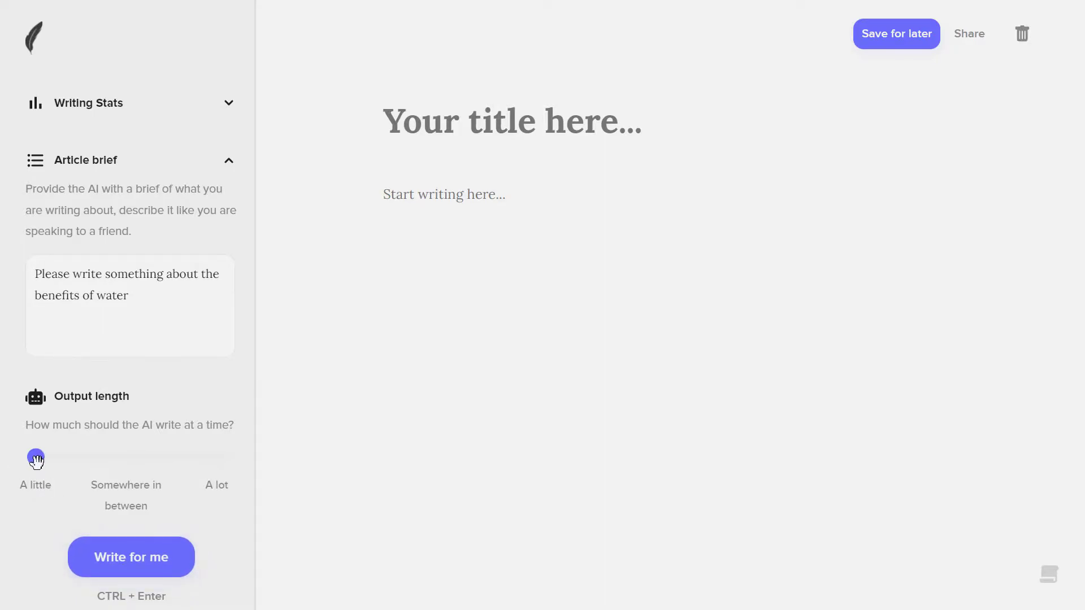
click(126, 457)
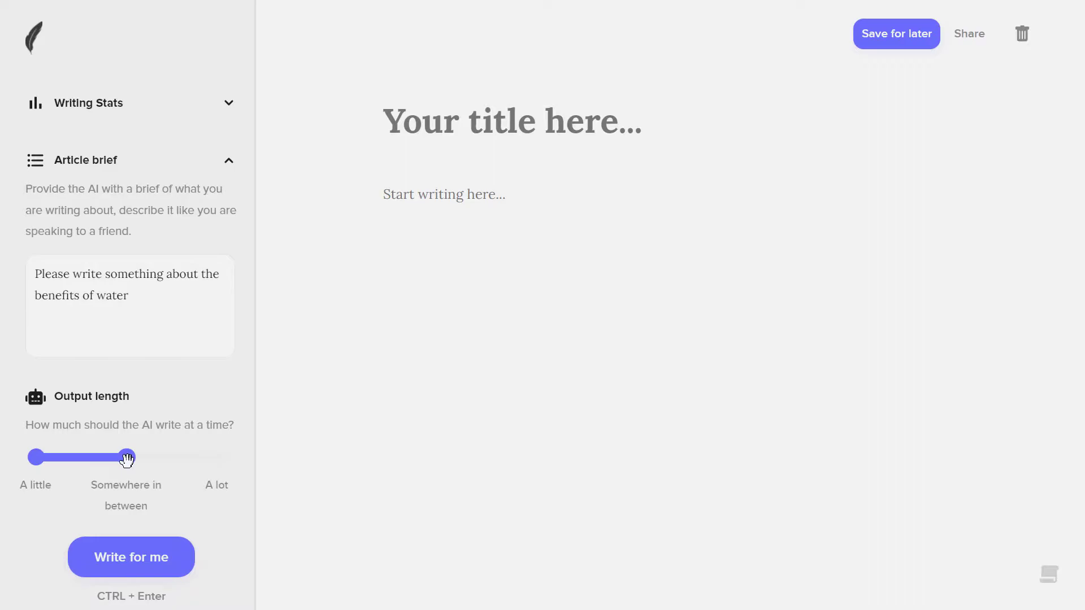
click(218, 460)
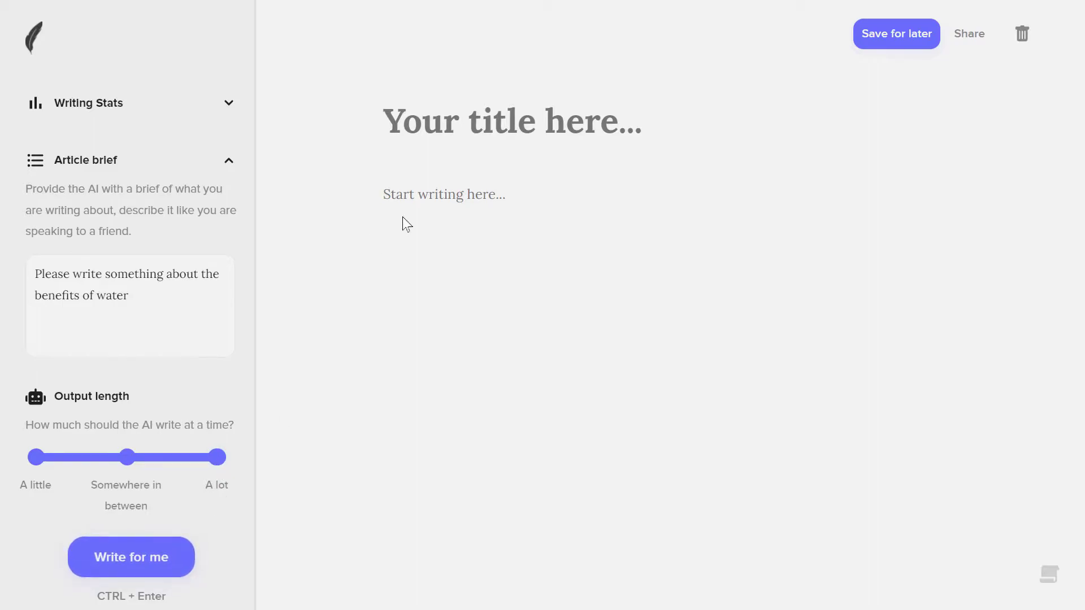
Generate two AI paragraphs from the brief, then revise the brief to mention earth's water.
click(146, 557)
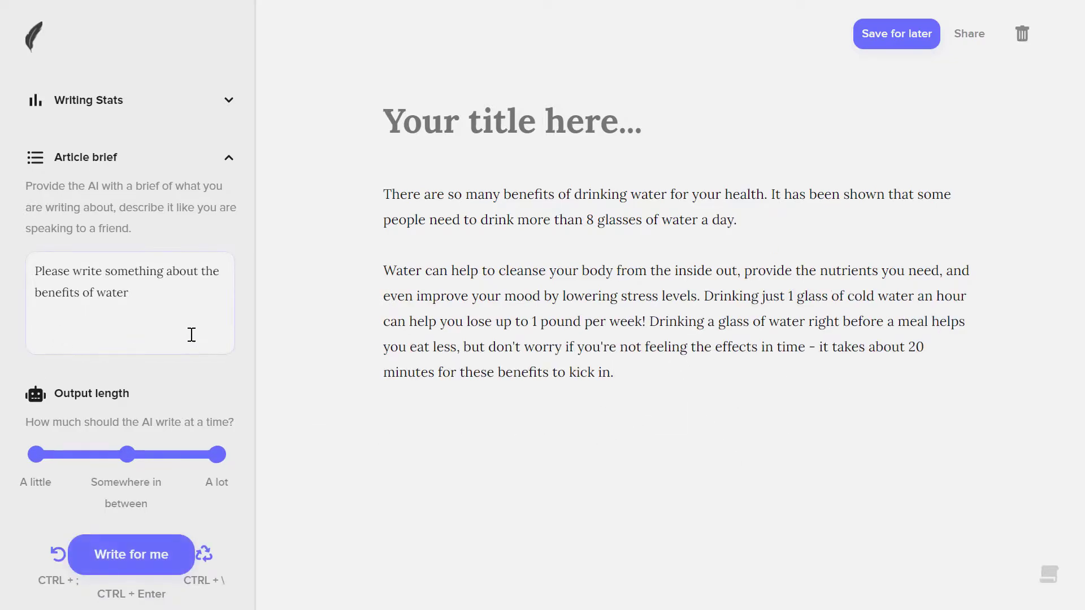
drag(166, 295, 5, 266)
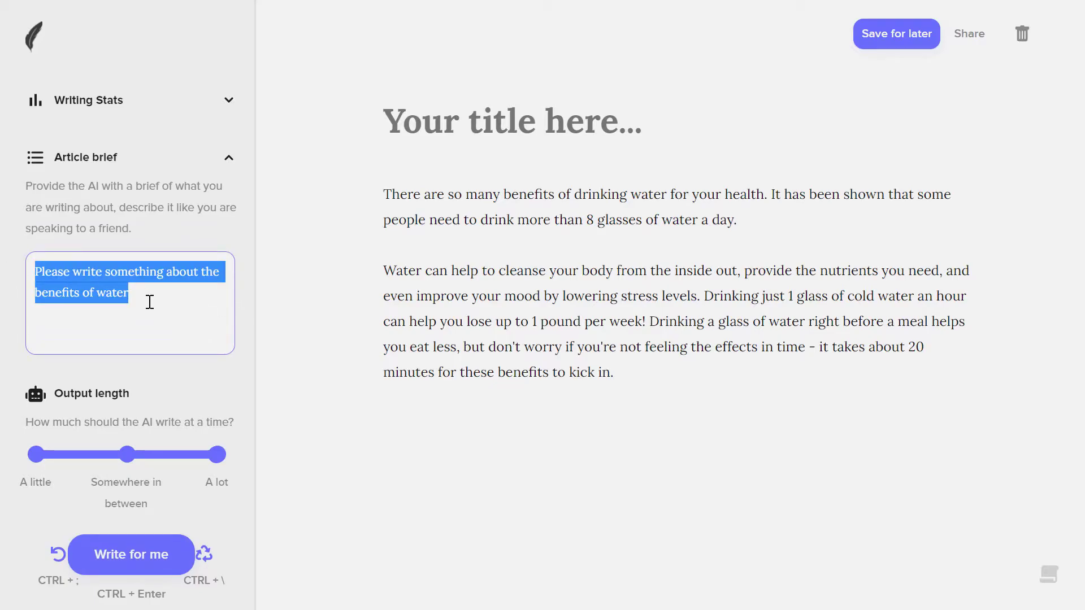
click(139, 317)
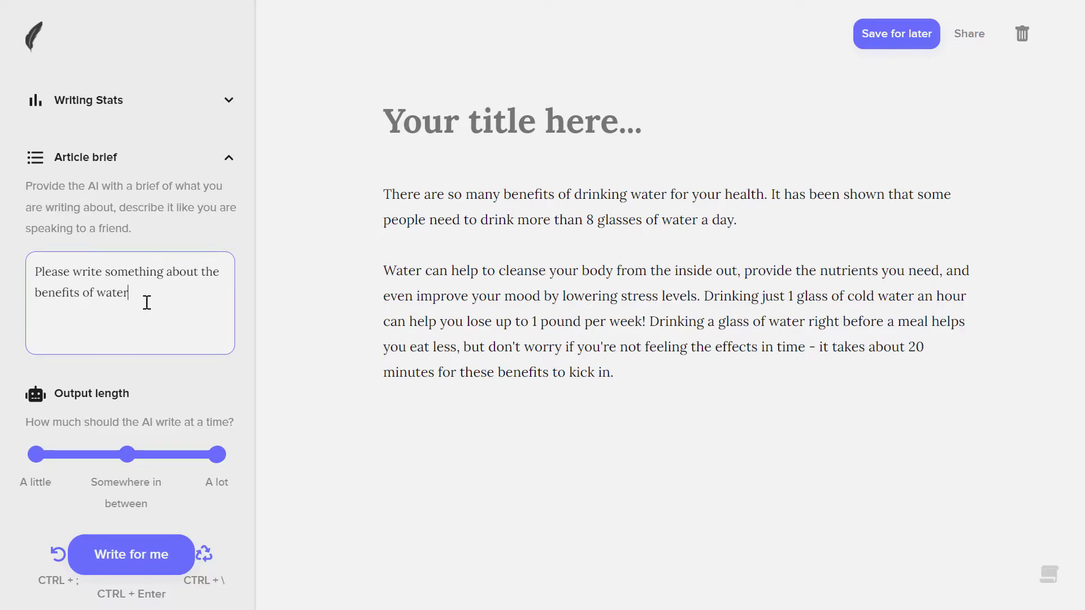
text(.)
key(Left)
key(Left)
key(Left)
text(earth's)
drag(633, 370, 368, 194)
Replace the paragraphs with '/instruct write an introduction about the article'.
key(BackSpace)
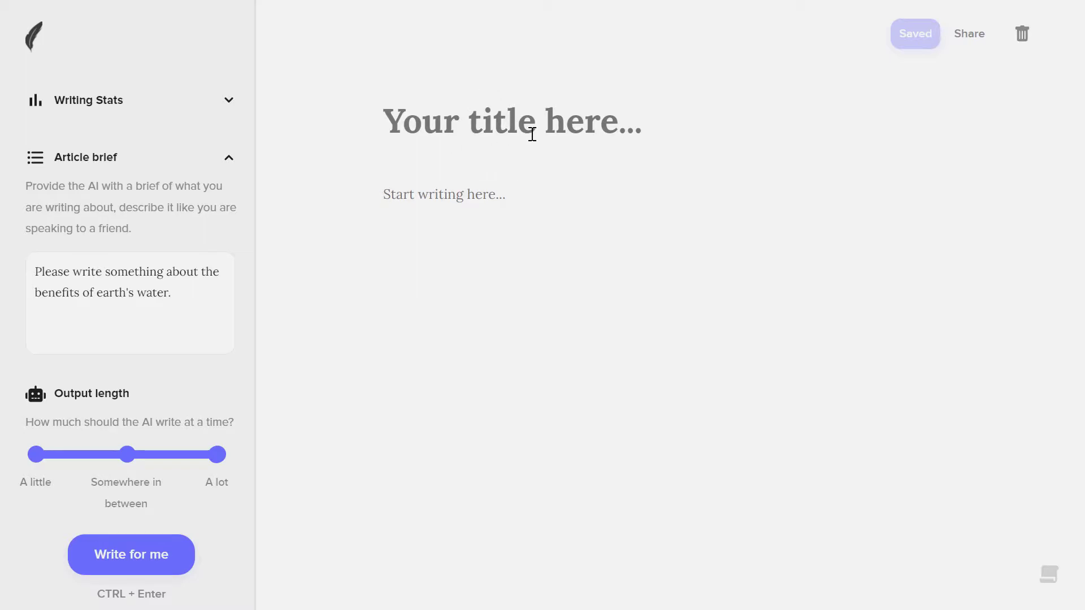
text(/i)
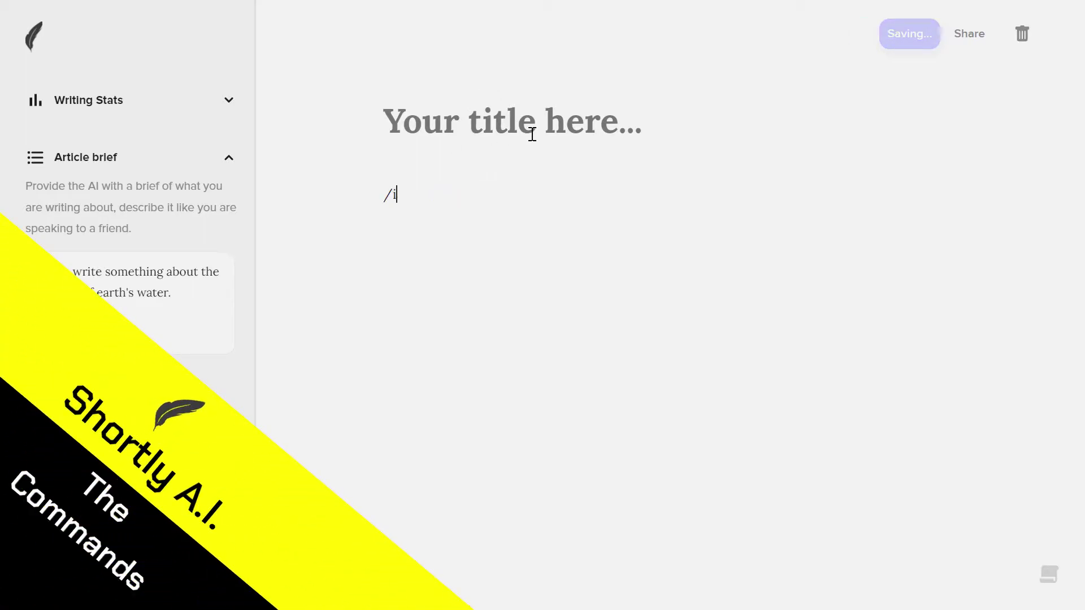
key(BackSpace)
text(instruct[])
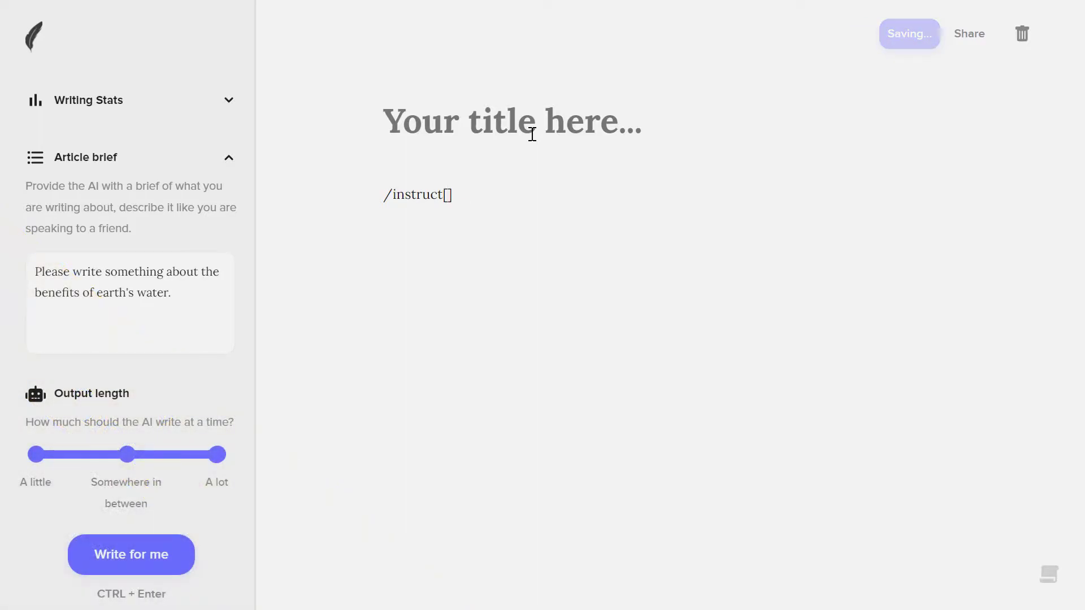
text(wrtie)
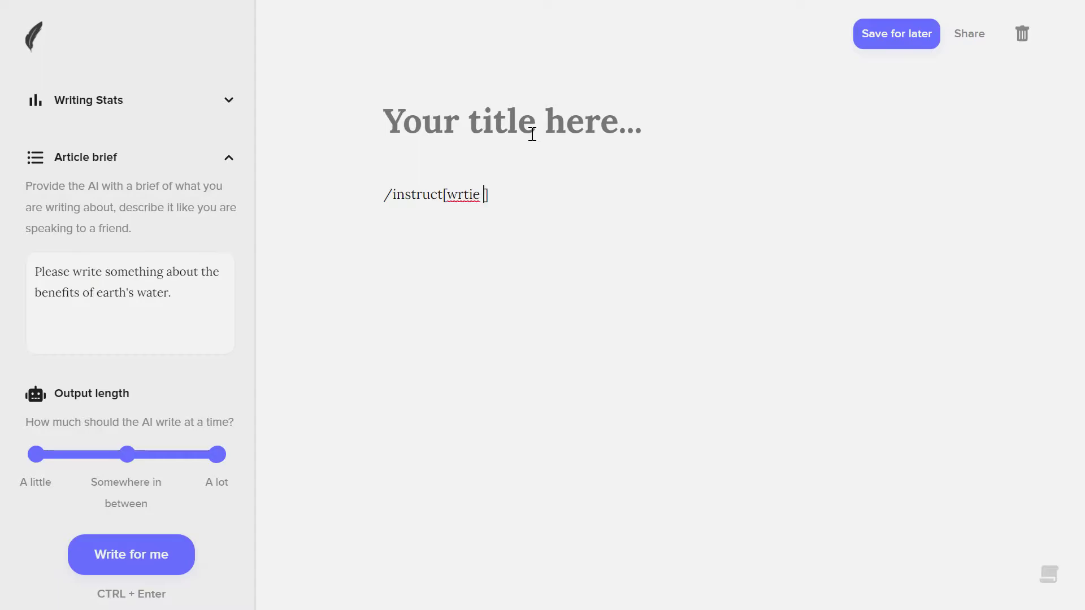
key(BackSpace)
key(BackSpace)
key(BackSpace)
key(BackSpace)
key(BackSpace)
text(rite an )
text(introduc)
text(tion about)
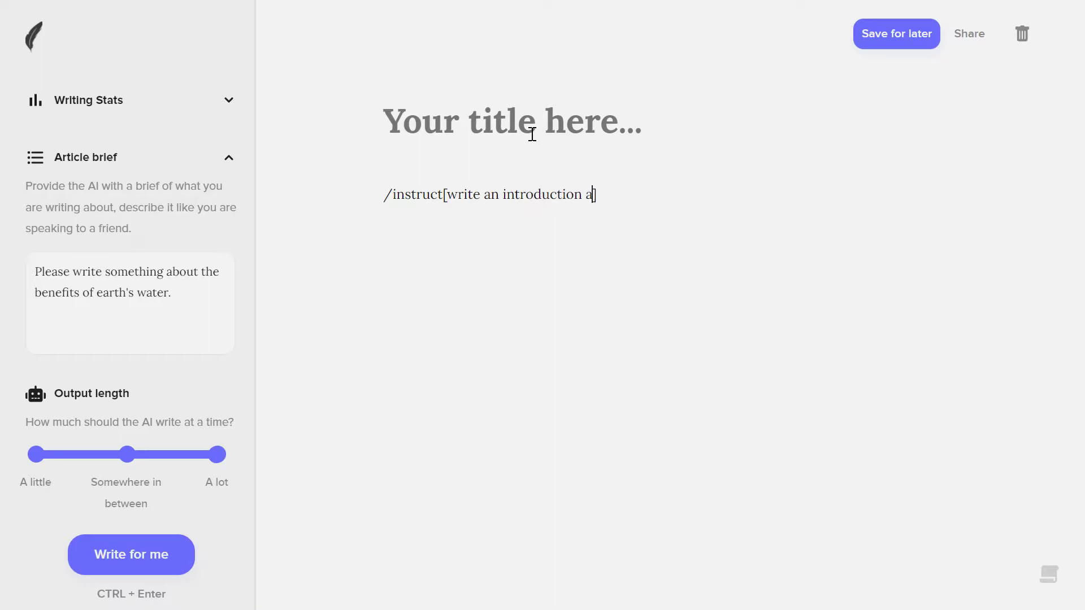
text( the article)
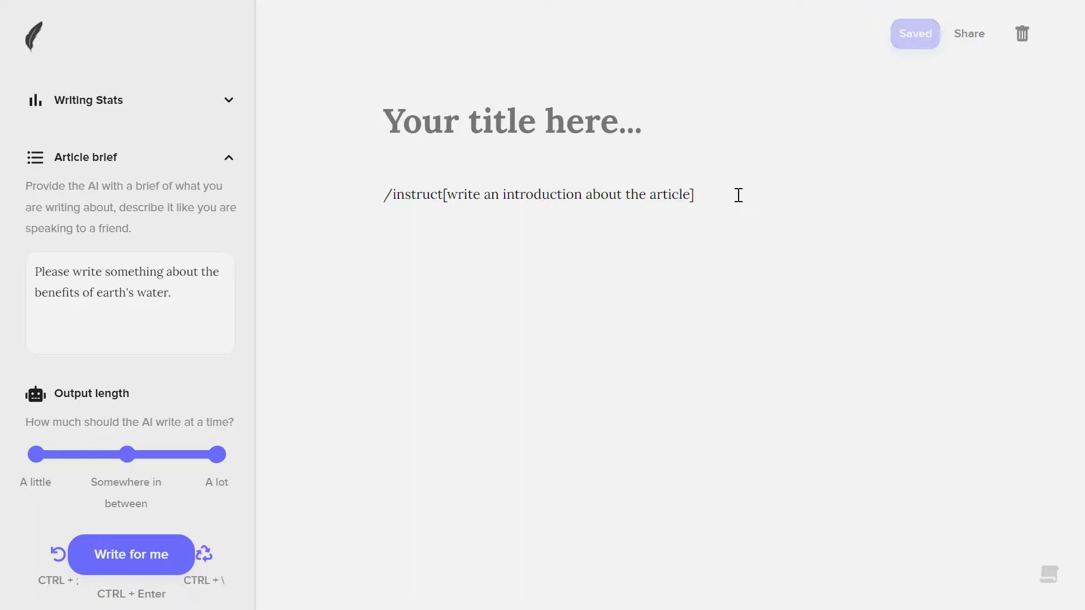
Run the instruct command with Write for me to generate the introduction.
drag(736, 194, 334, 180)
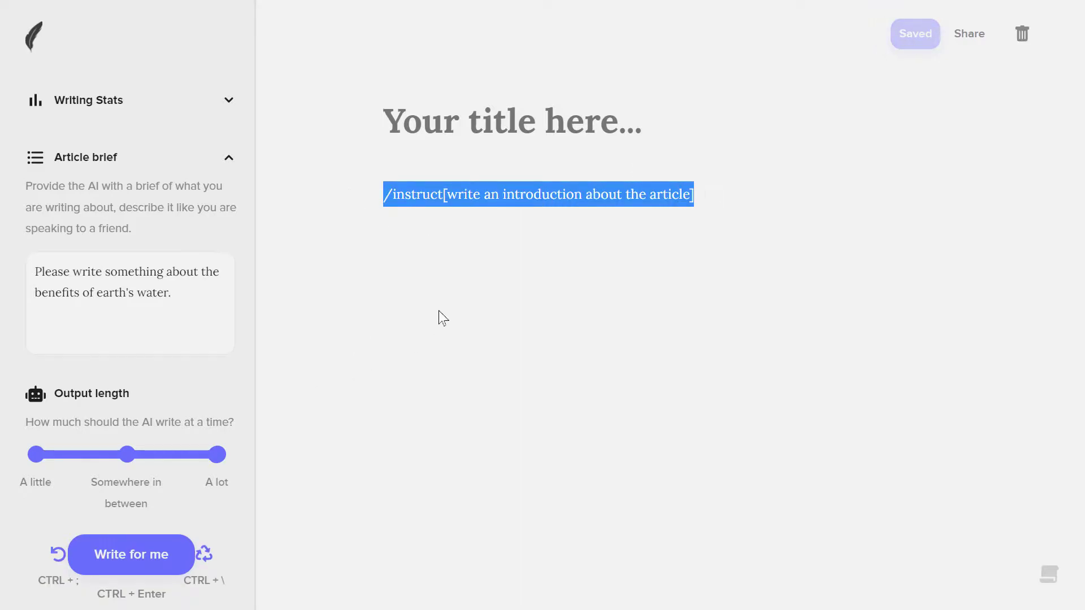
click(734, 188)
click(132, 554)
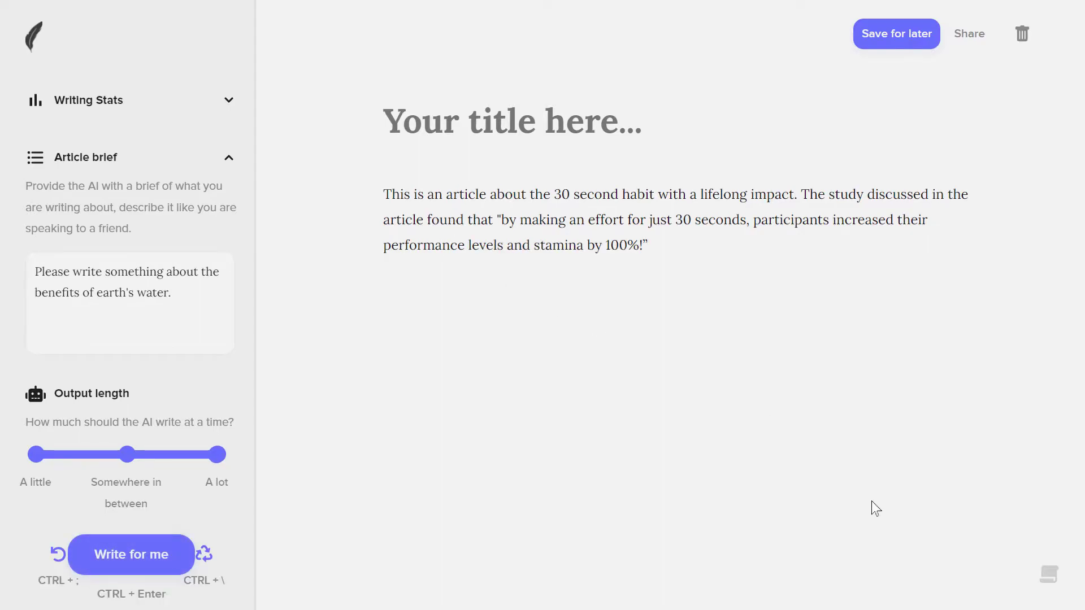
click(1052, 580)
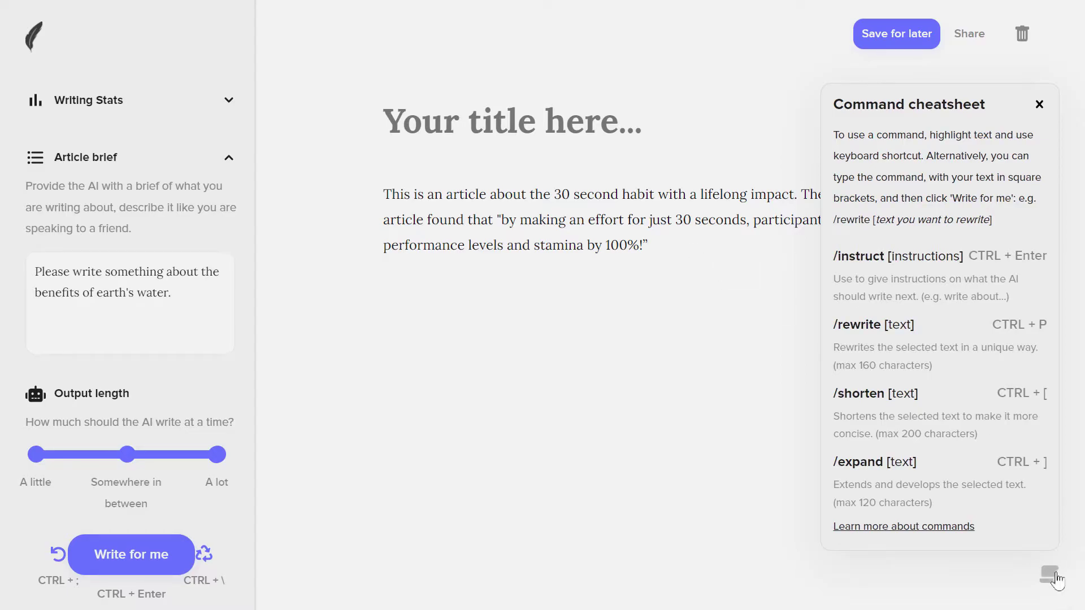
click(1038, 106)
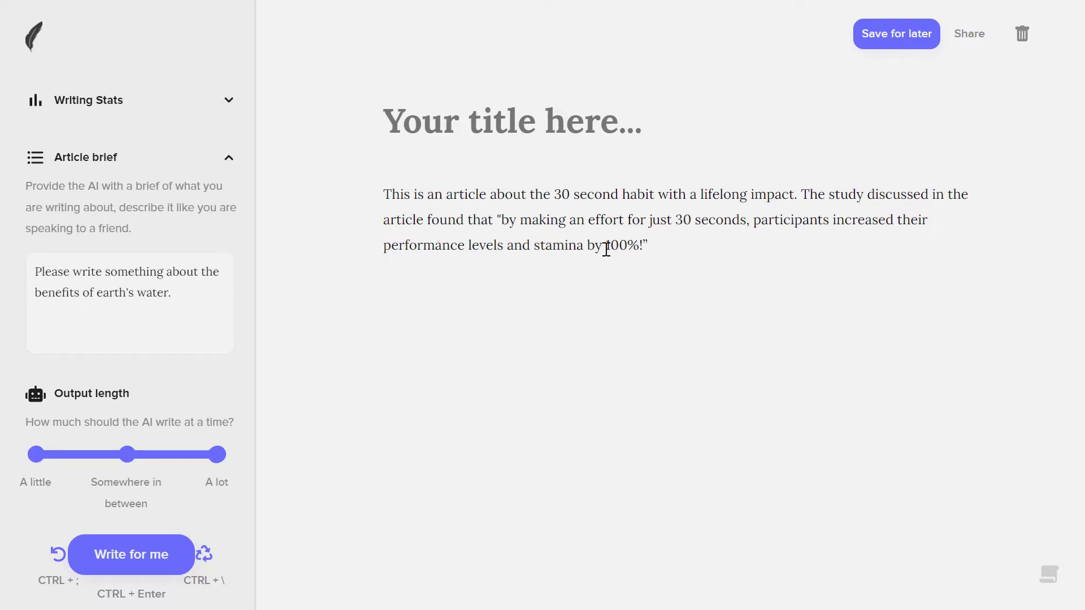
click(195, 295)
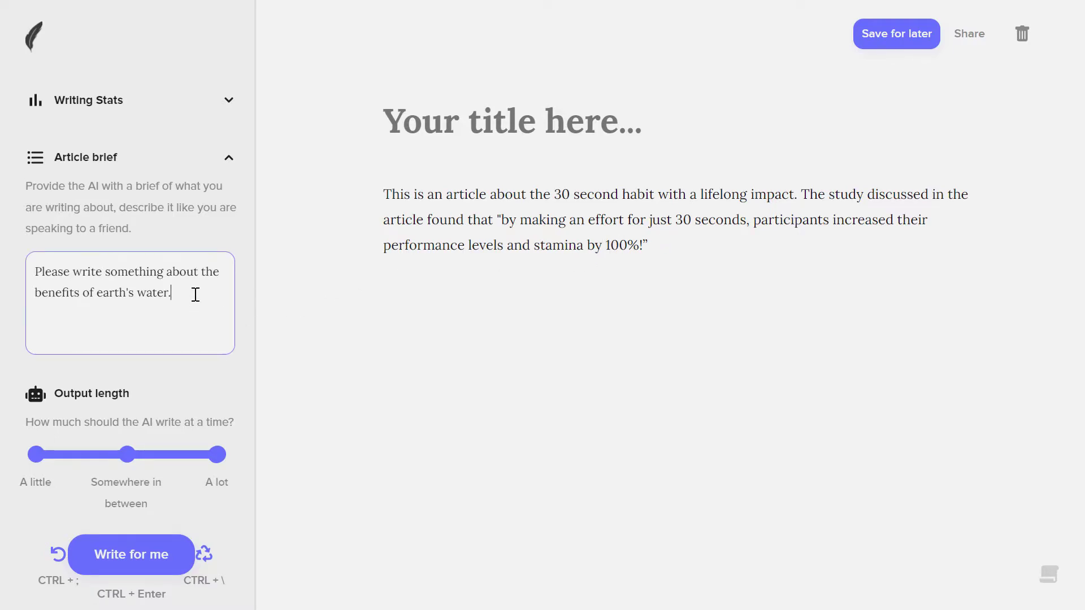
drag(185, 293, 2, 273)
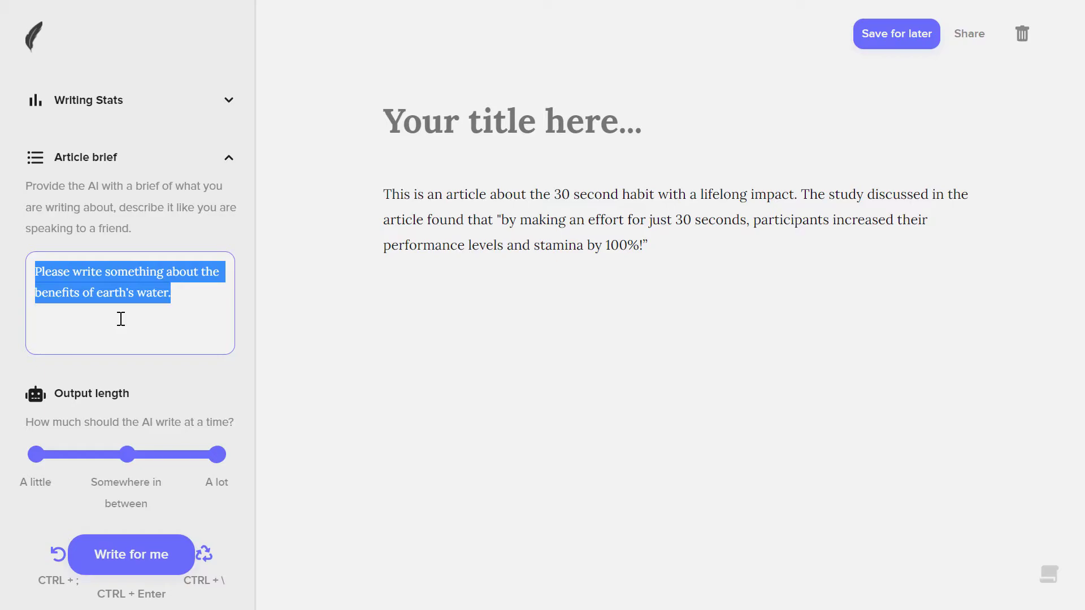
click(185, 294)
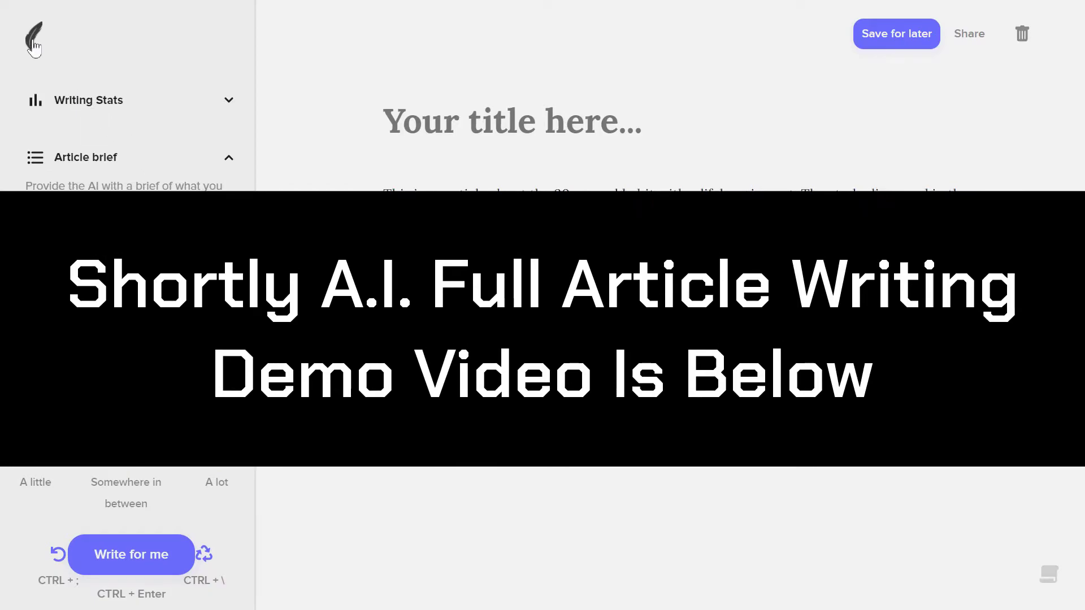
Leave the unsaved editor for Your writing, confirming the leave dialog.
click(32, 48)
click(625, 76)
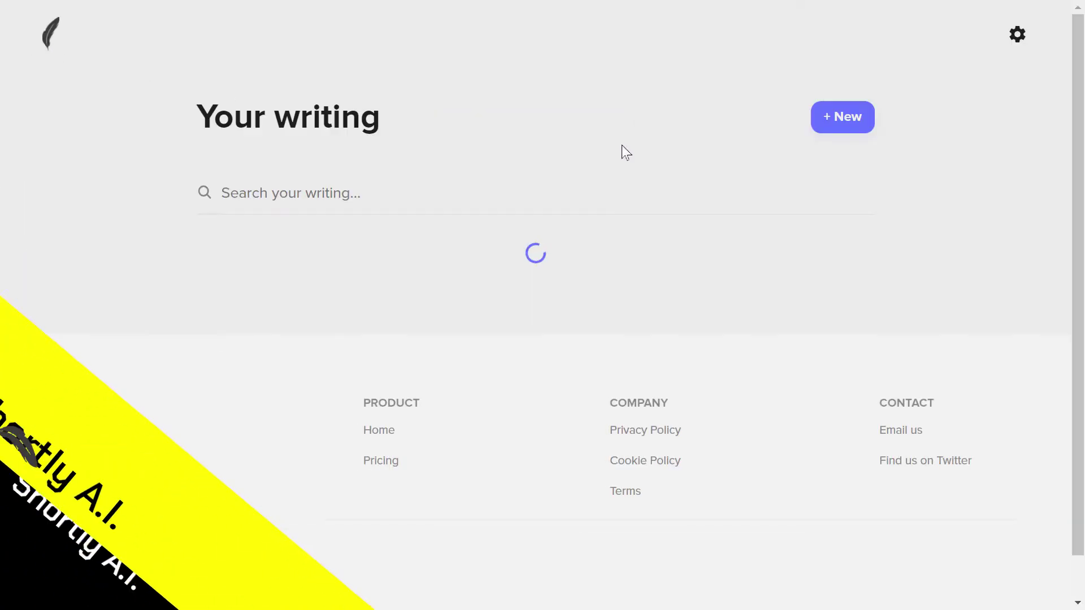
scroll(634, 198, down, 15)
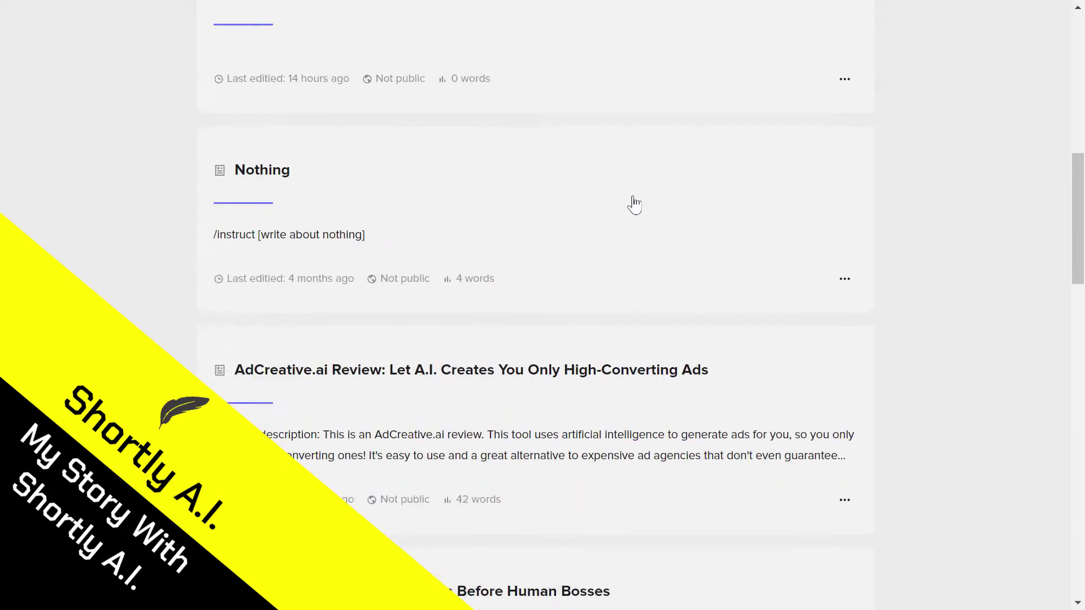
Browse up and down through the Your writing list.
scroll(633, 210, down, 12)
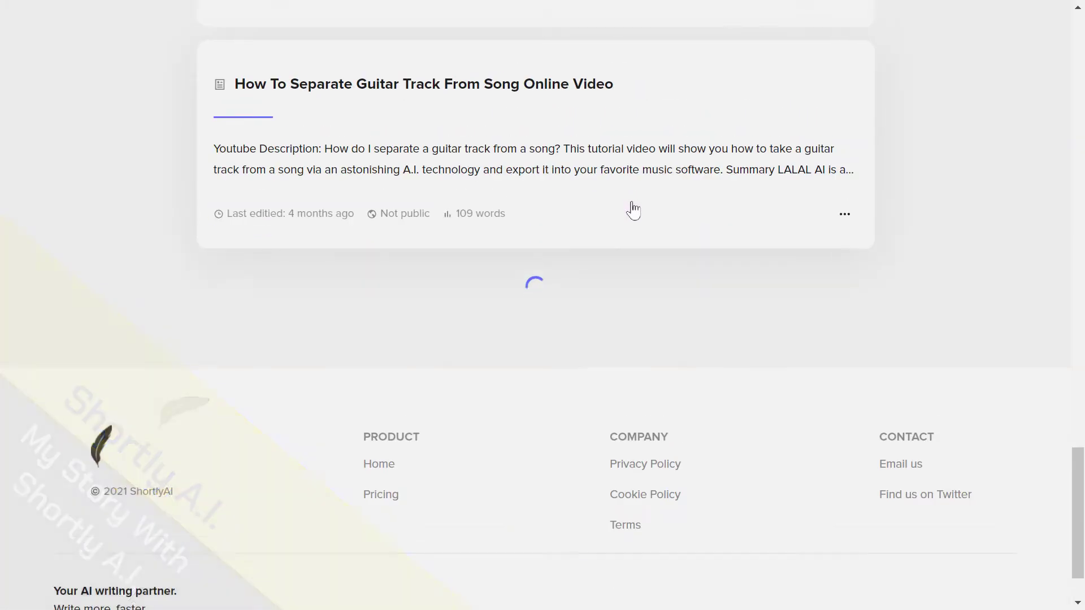
scroll(631, 211, down, 5)
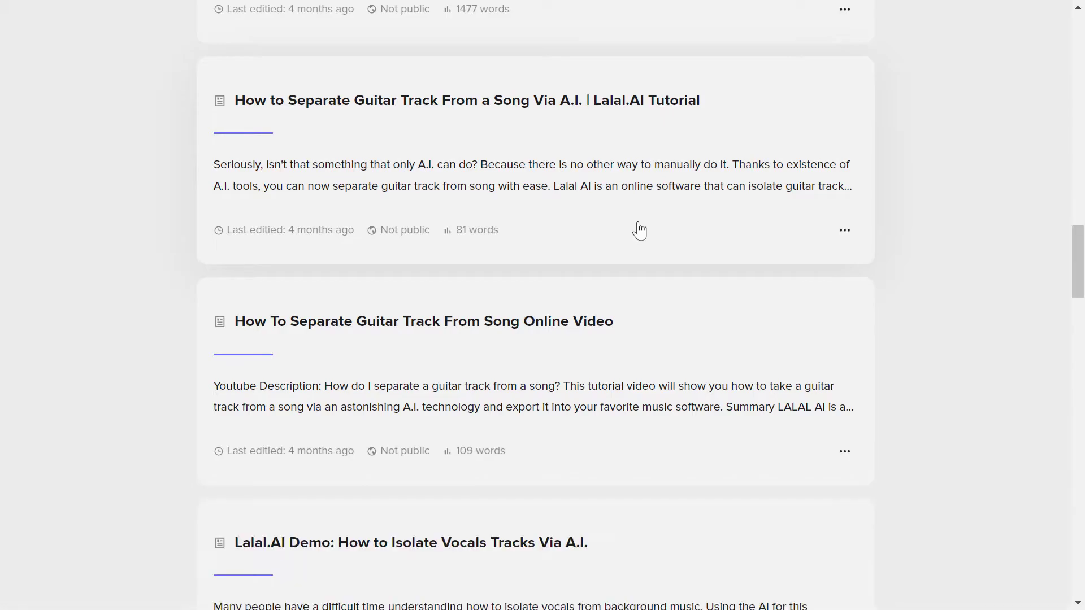
scroll(637, 240, down, 1)
scroll(638, 246, up, 15)
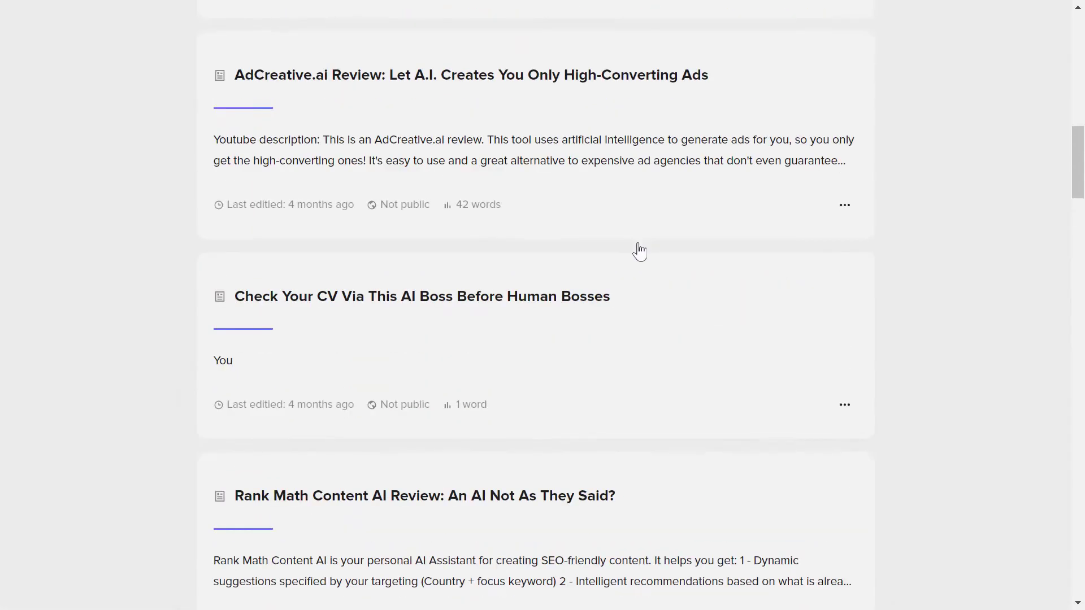
scroll(639, 249, down, 5)
scroll(641, 244, up, 14)
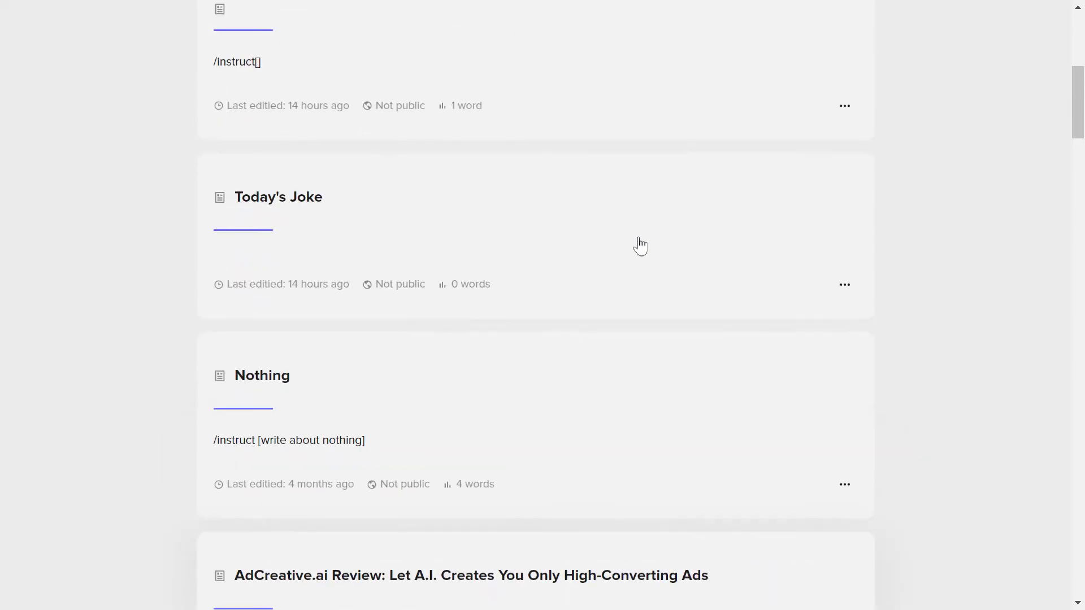
scroll(641, 244, up, 6)
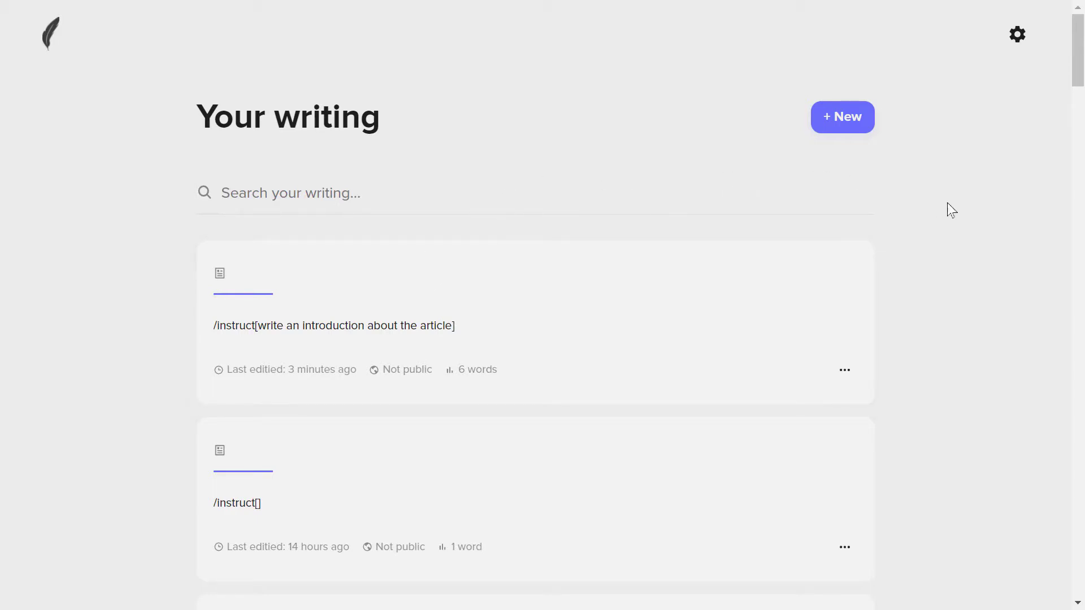
scroll(937, 203, down, 1)
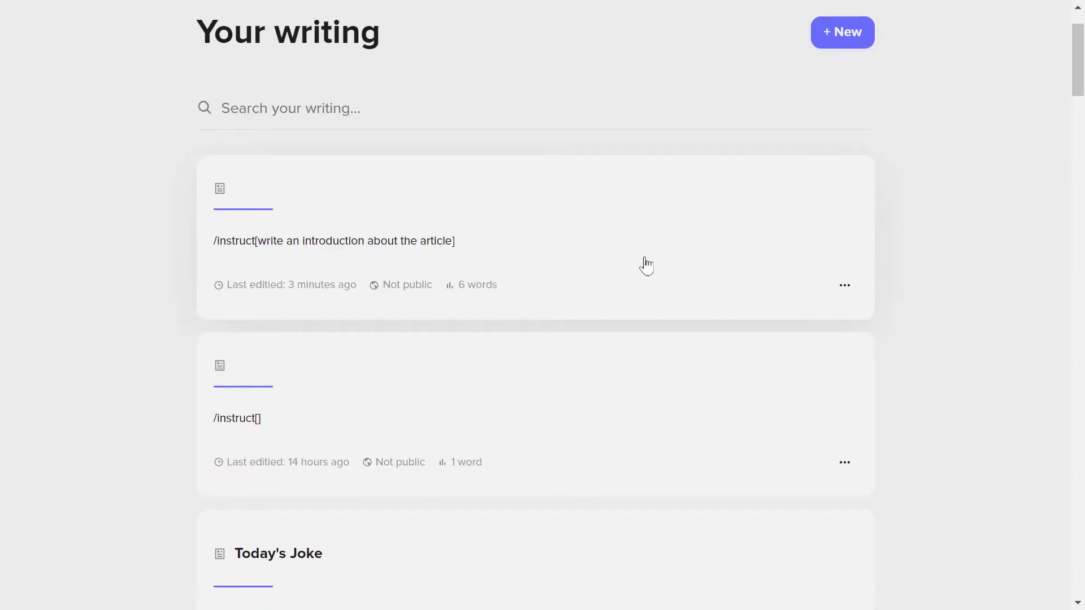
scroll(582, 258, up, 1)
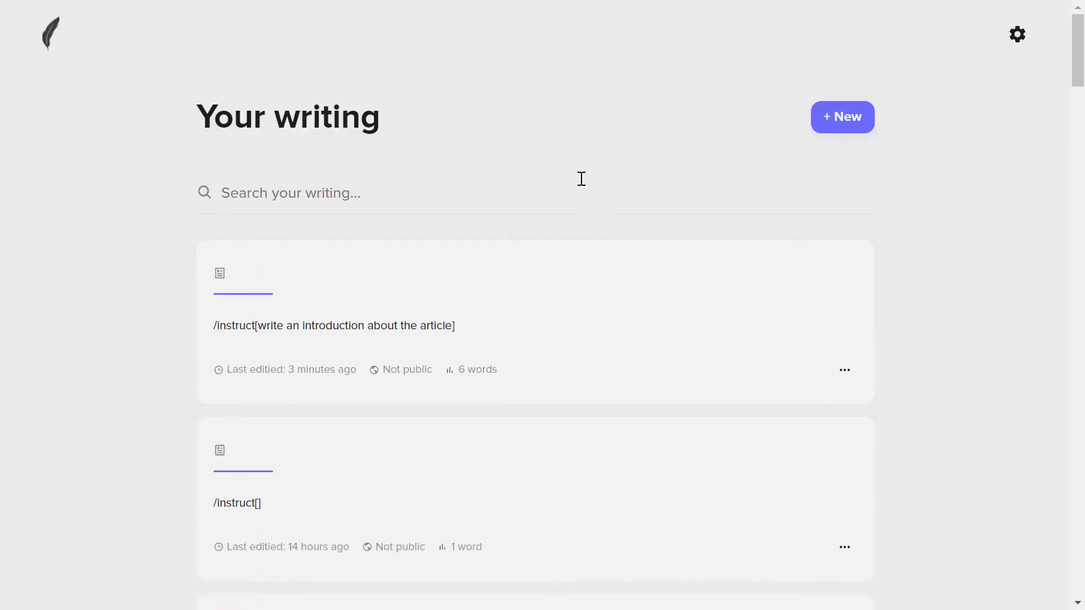
scroll(566, 243, down, 12)
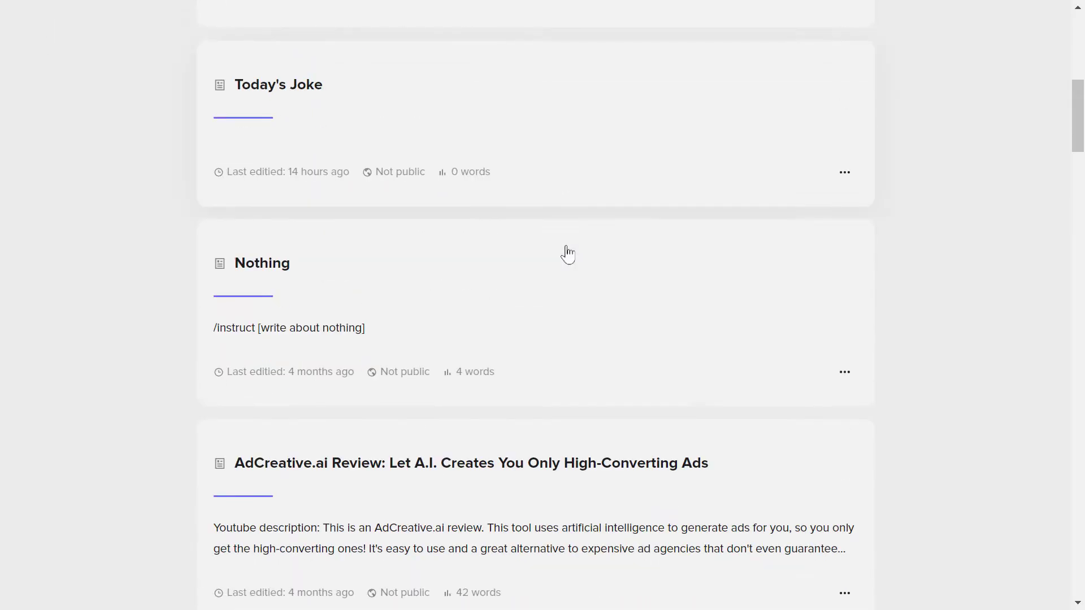
scroll(567, 254, down, 5)
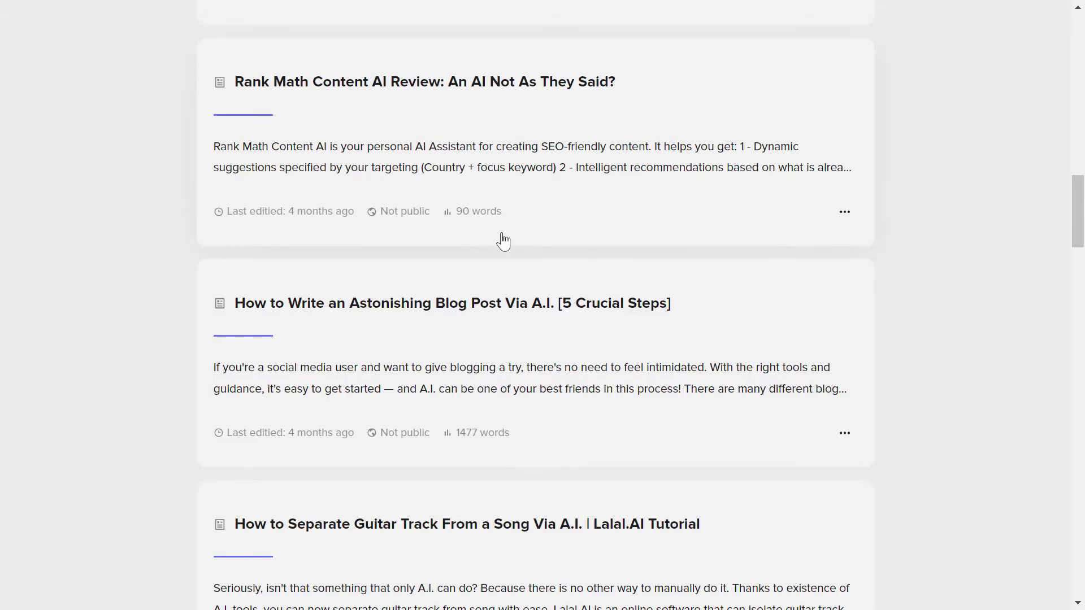
scroll(500, 235, up, 7)
scroll(514, 271, up, 4)
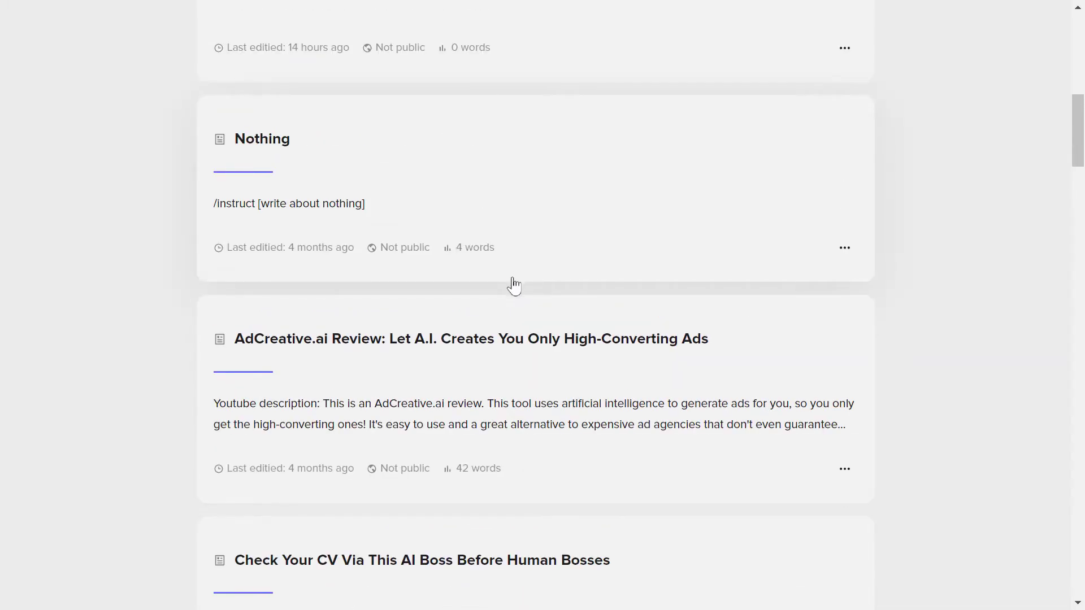
scroll(509, 277, up, 9)
scroll(506, 272, up, 3)
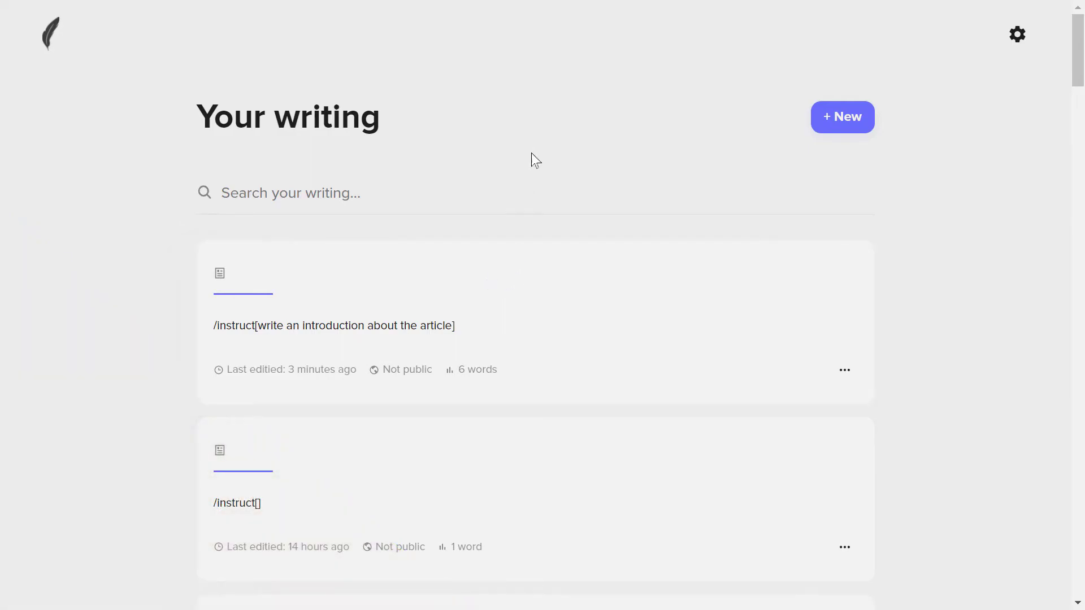
scroll(554, 148, down, 5)
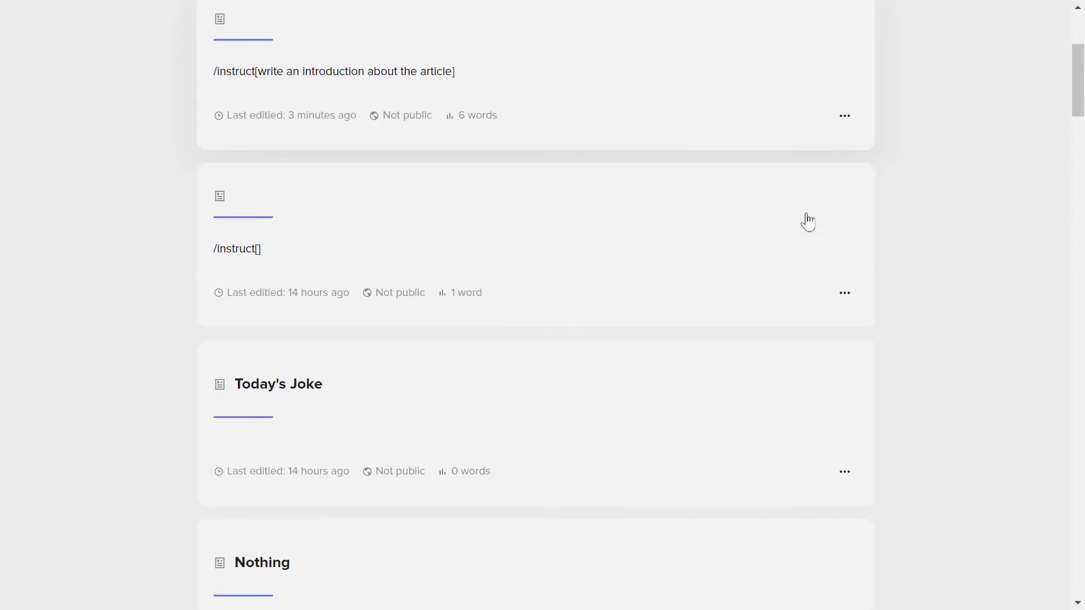
scroll(805, 224, down, 2)
scroll(804, 223, up, 7)
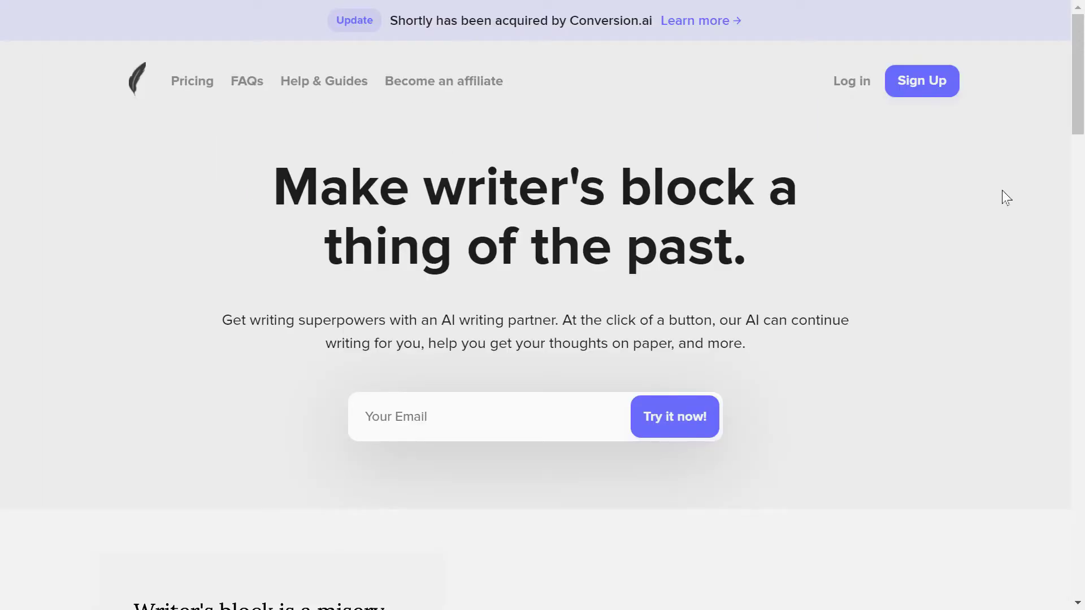
drag(1077, 73, 1034, 56)
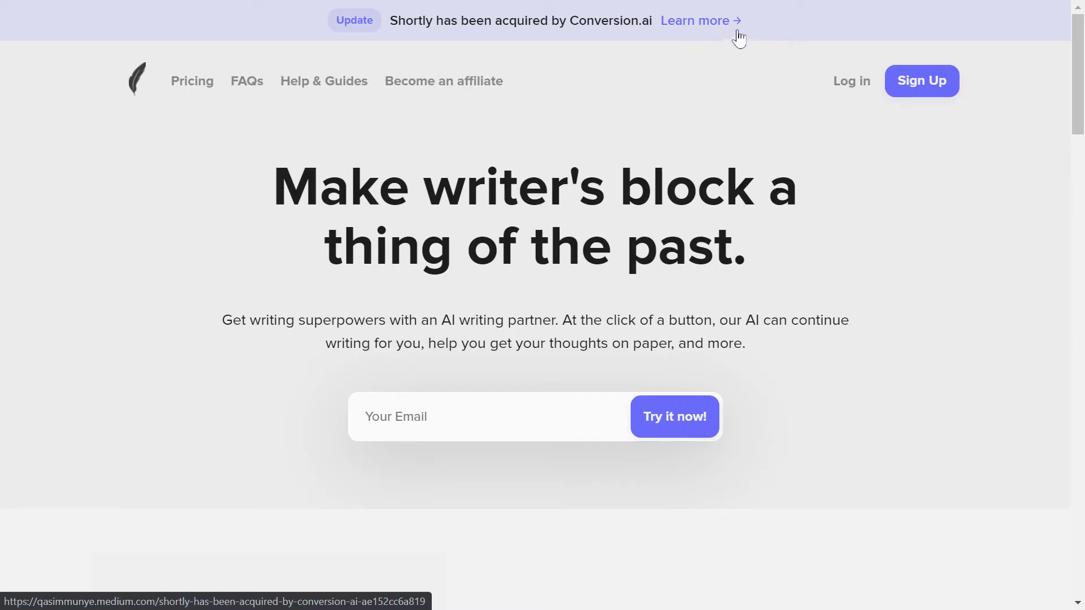
Jump to pricing and scroll past the $65 Annual and $79 Monthly plans to the FAQ.
click(189, 87)
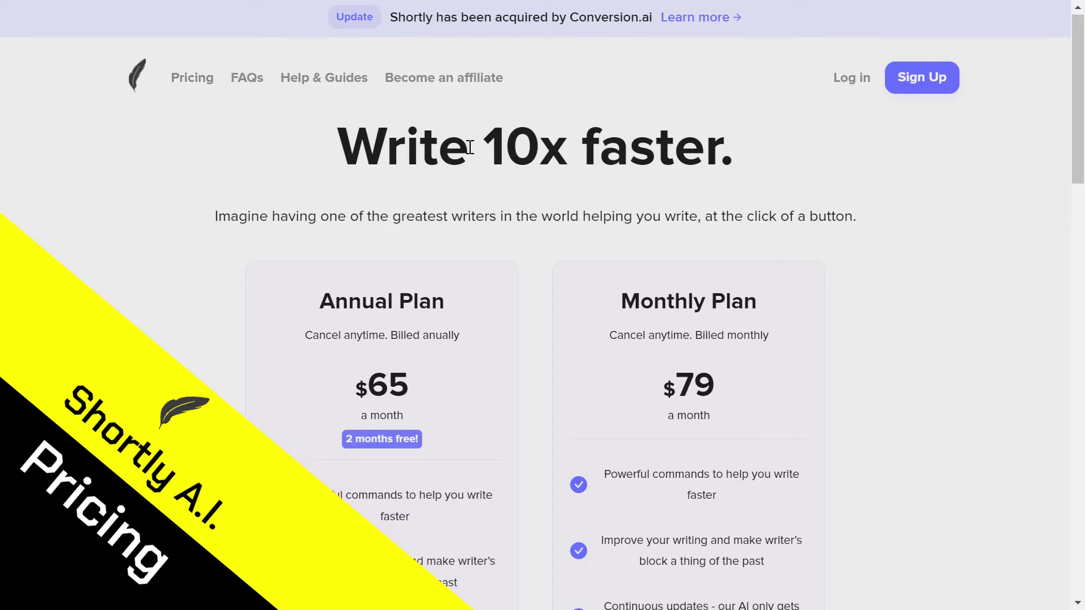
scroll(694, 219, down, 5)
scroll(644, 169, up, 2)
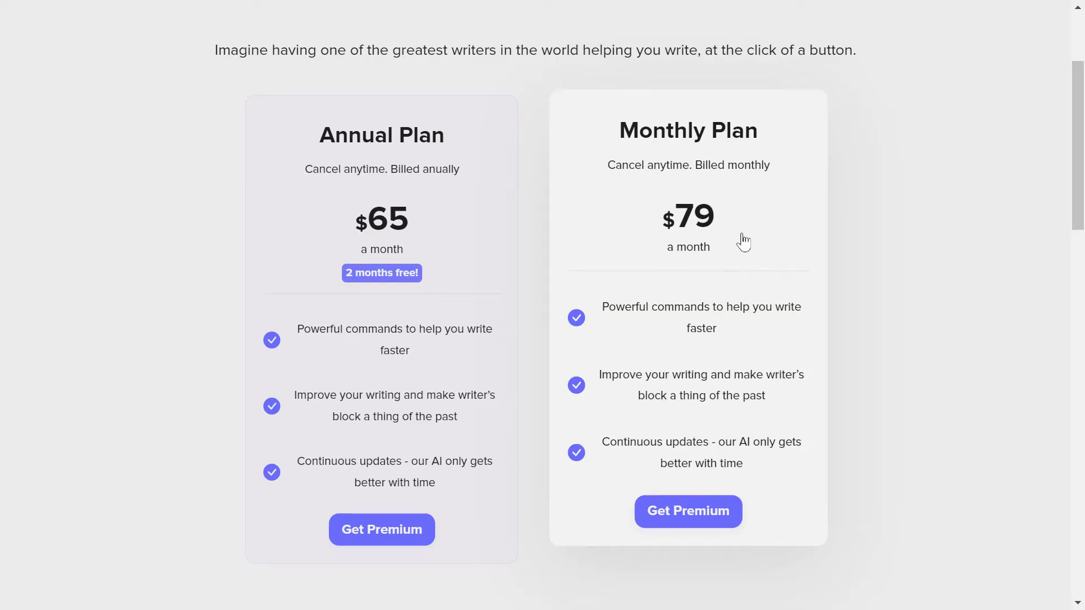
scroll(767, 240, up, 3)
scroll(768, 246, down, 4)
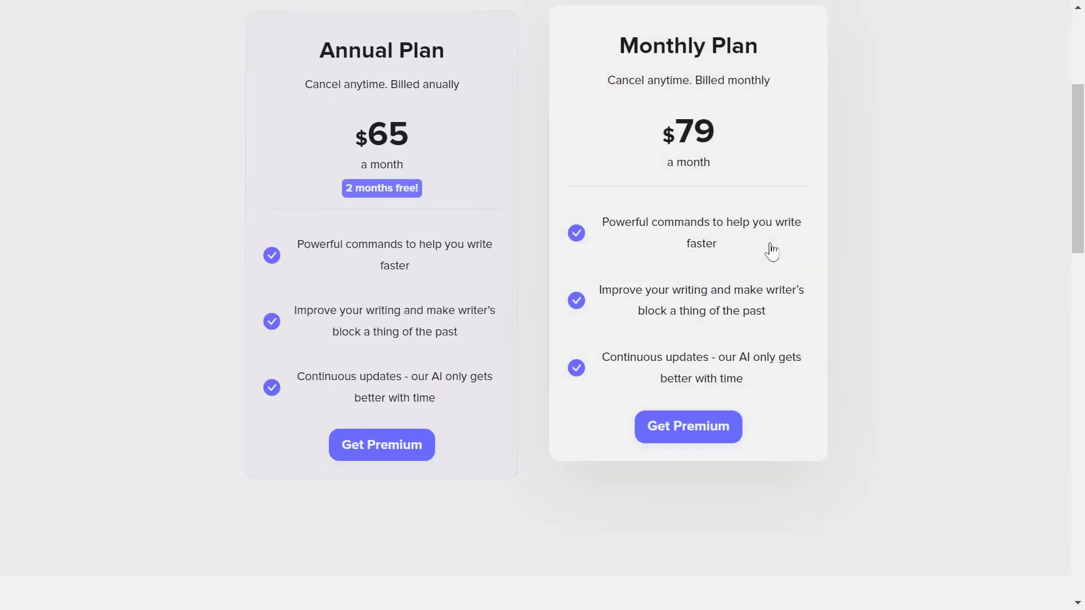
scroll(768, 247, up, 3)
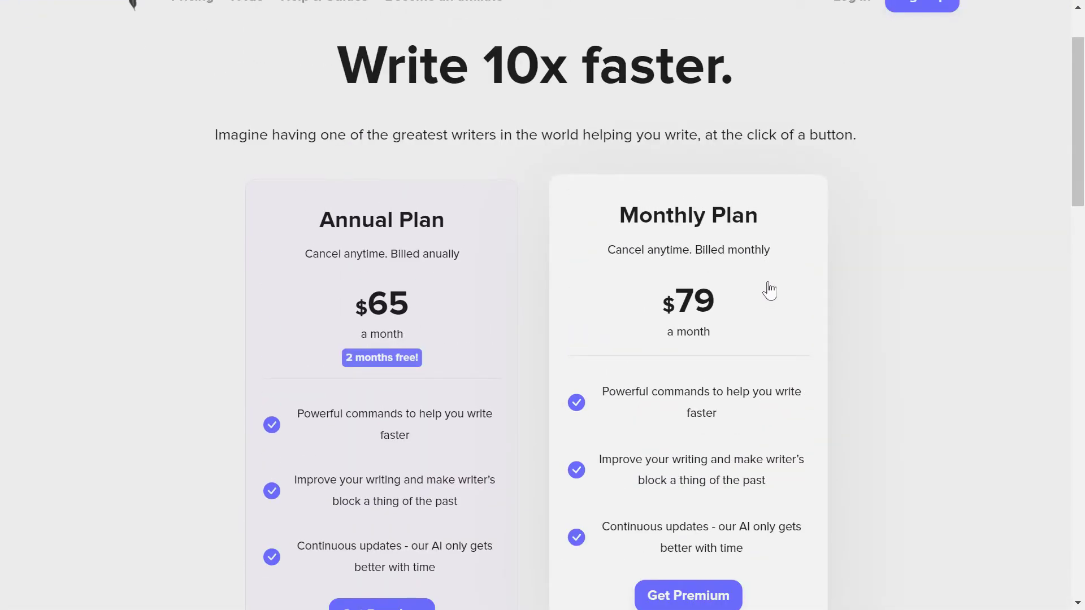
scroll(767, 292, down, 2)
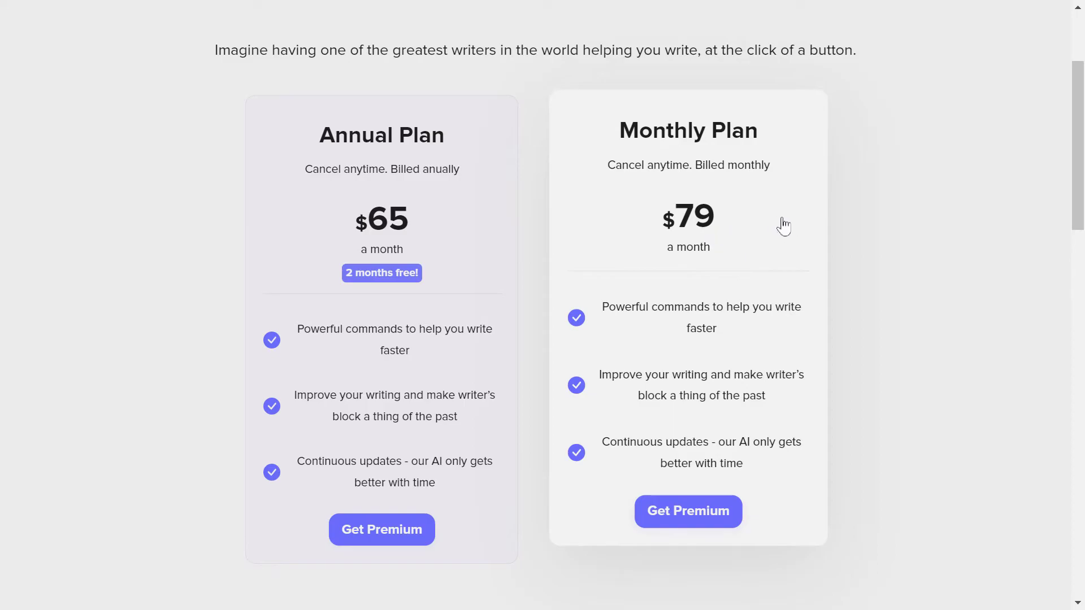
scroll(871, 252, down, 5)
scroll(874, 260, down, 9)
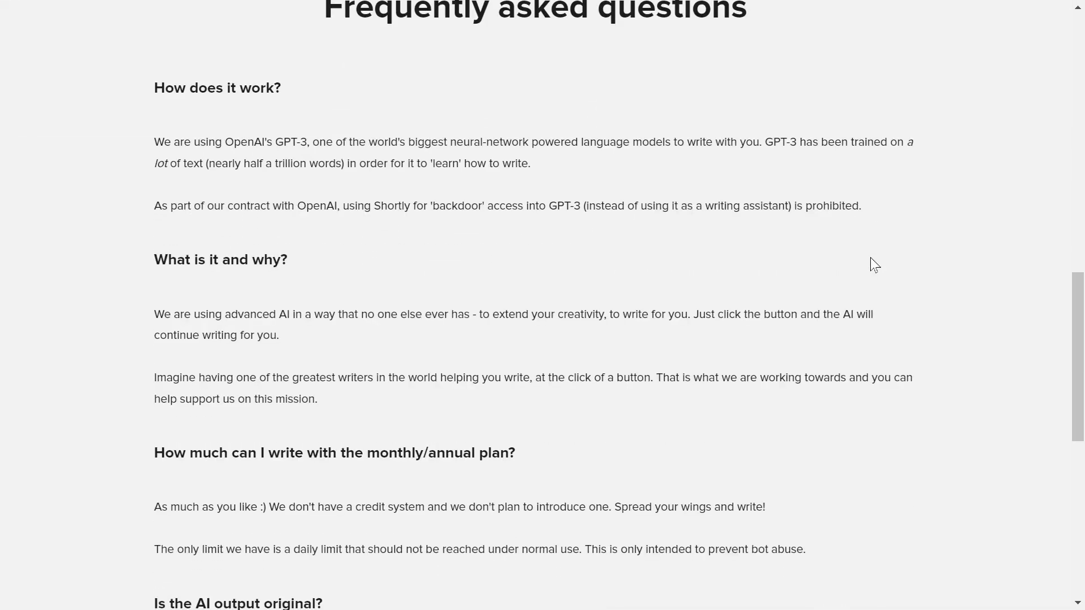
scroll(879, 251, up, 5)
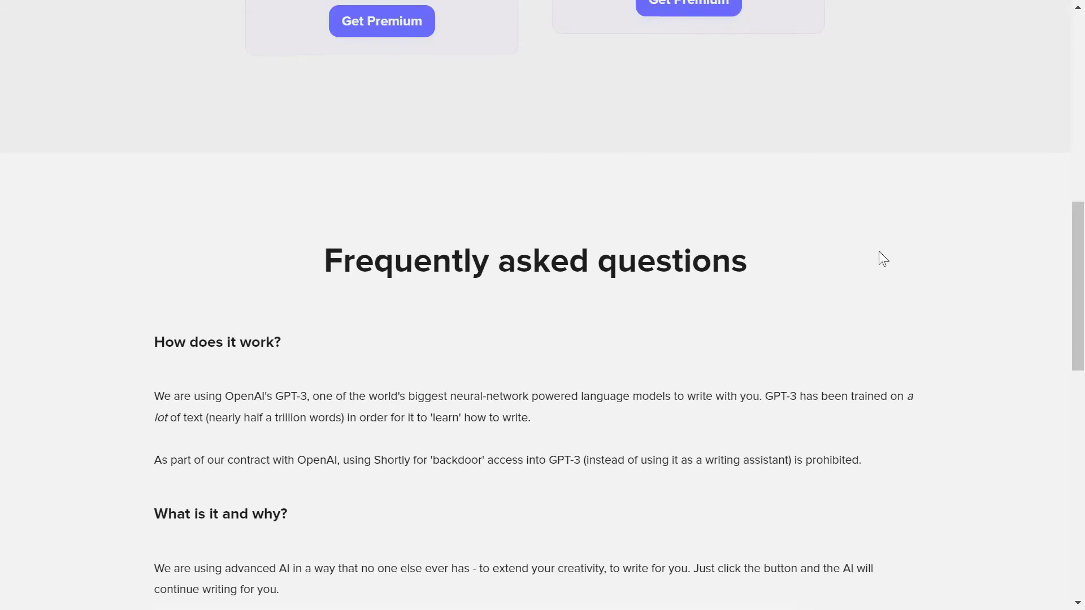
scroll(878, 260, down, 5)
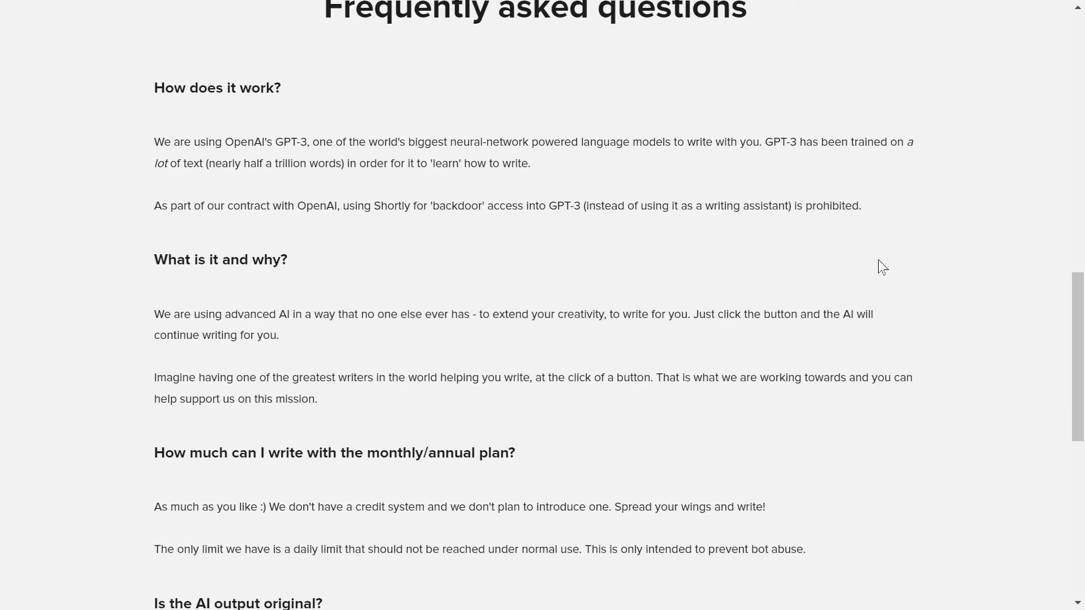
scroll(878, 260, down, 6)
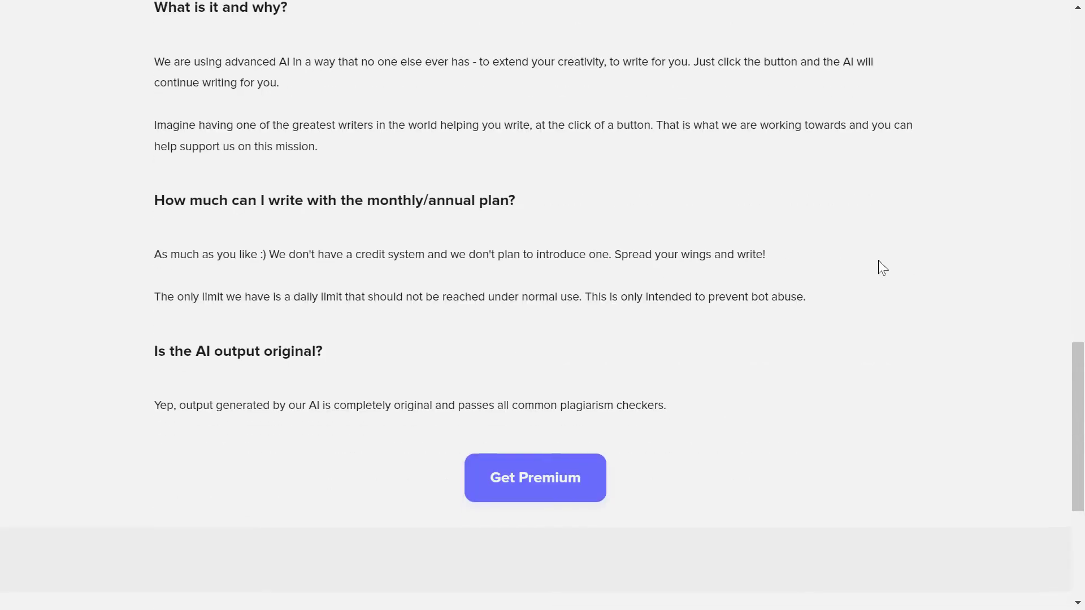
scroll(828, 296, up, 2)
scroll(828, 296, up, 3)
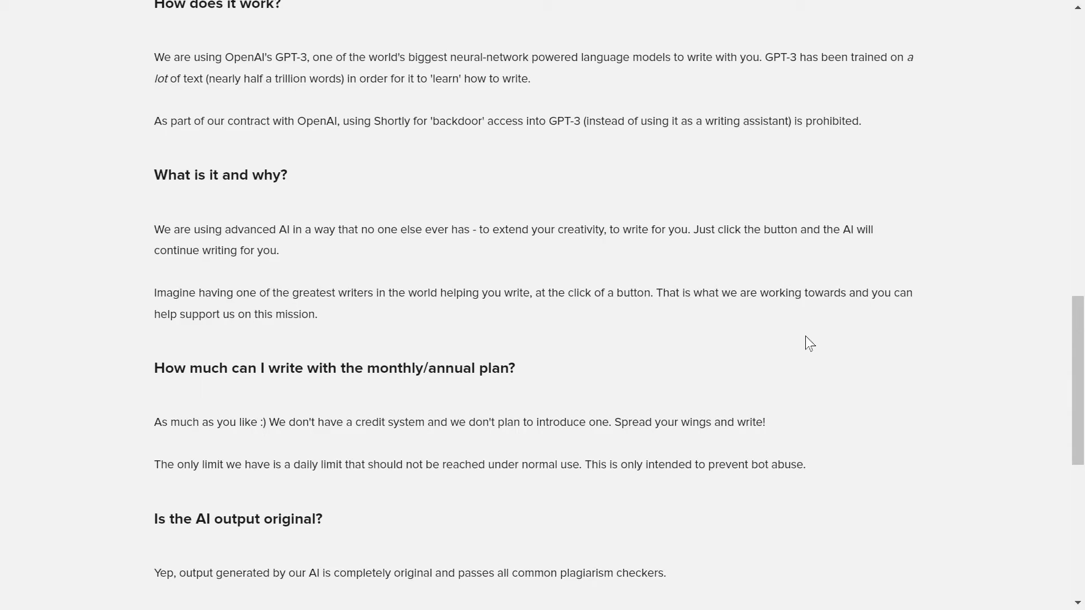
scroll(807, 342, down, 2)
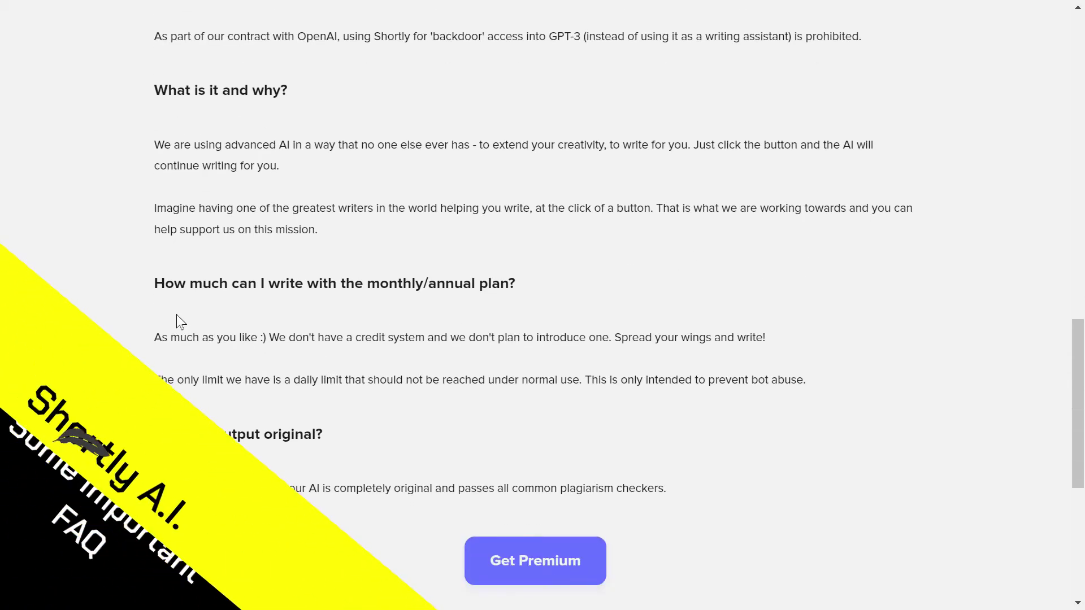
drag(155, 283, 492, 295)
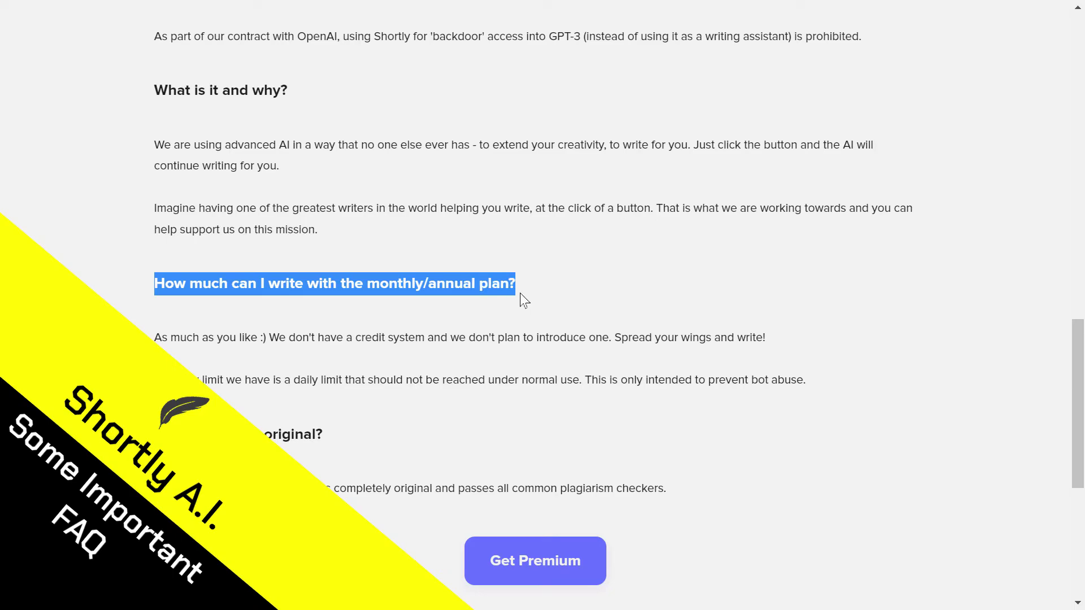
click(147, 338)
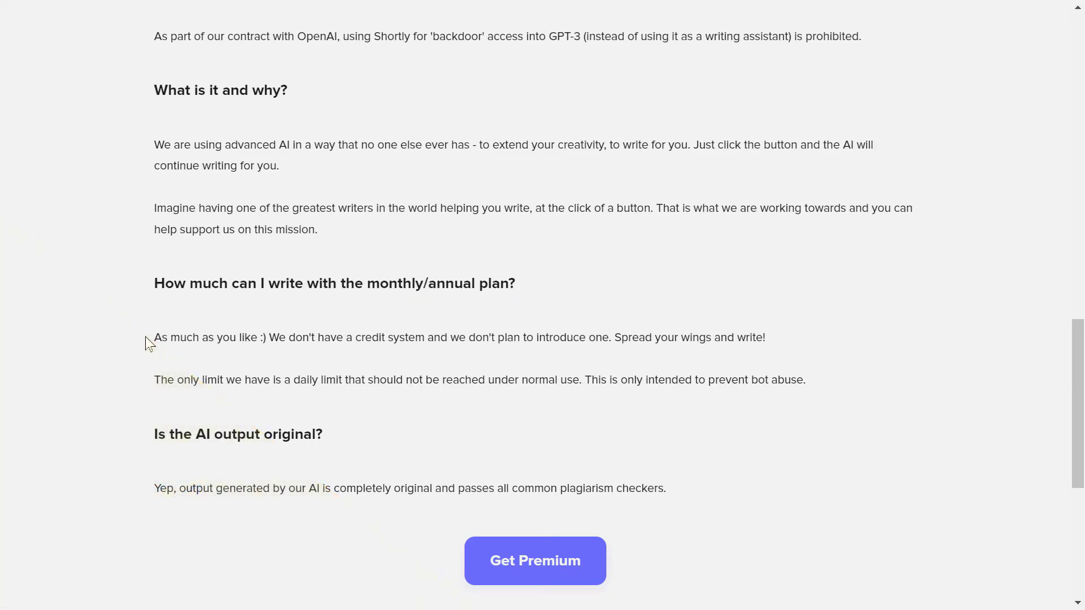
drag(147, 337, 258, 338)
click(300, 418)
scroll(615, 370, up, 15)
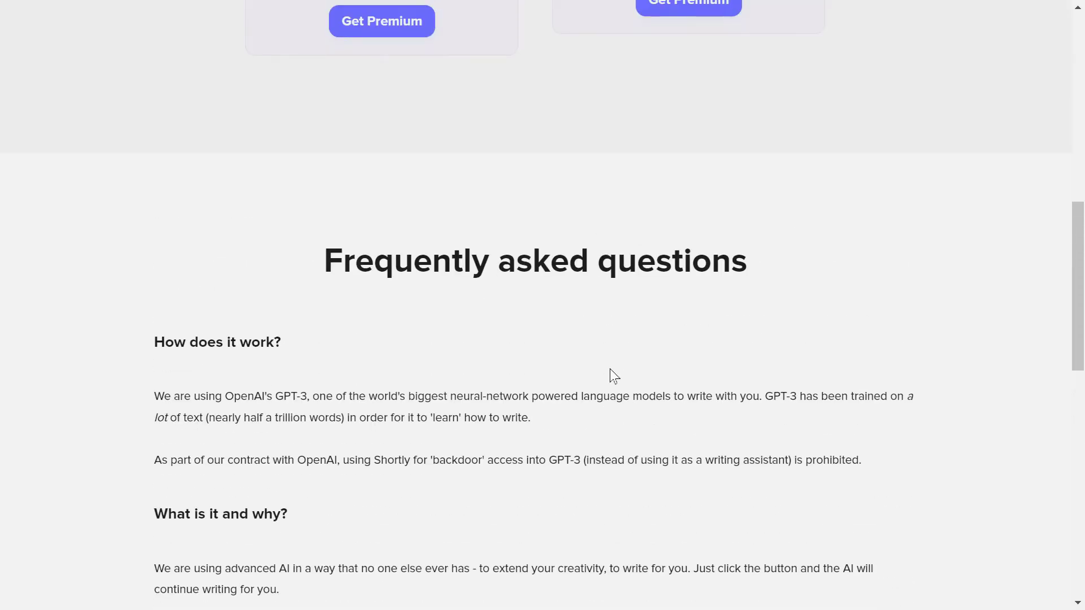
scroll(614, 379, up, 2)
scroll(615, 380, down, 6)
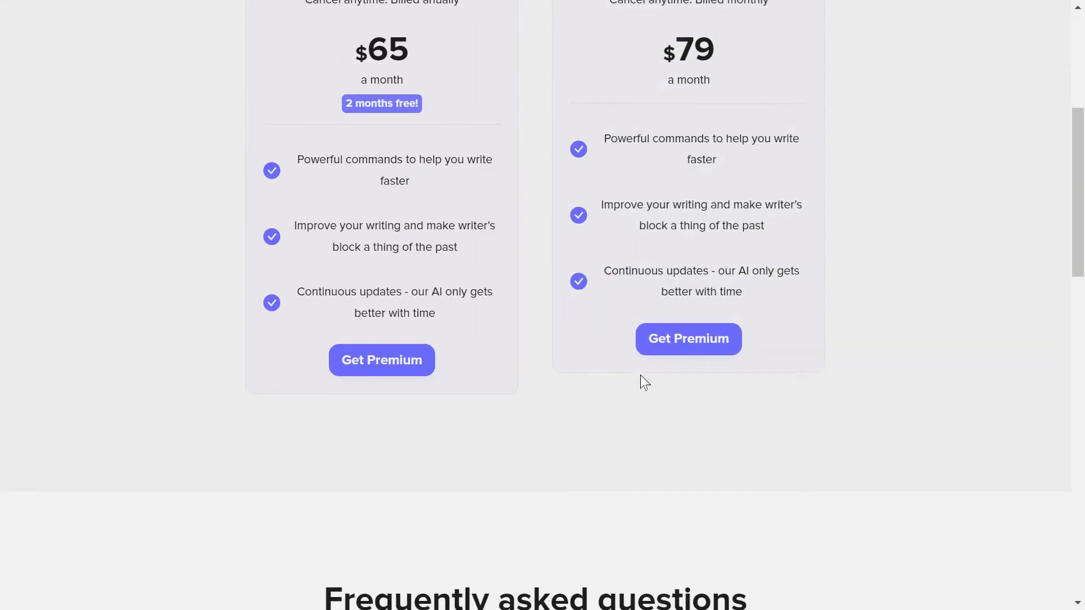
scroll(638, 390, down, 12)
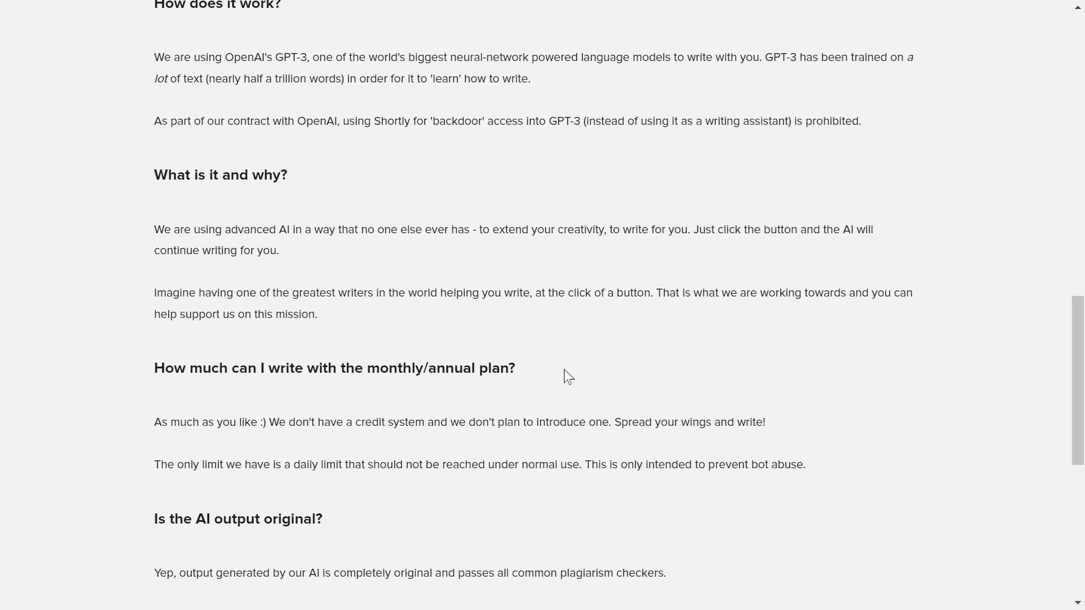
scroll(599, 395, down, 2)
scroll(629, 392, up, 2)
scroll(627, 412, down, 2)
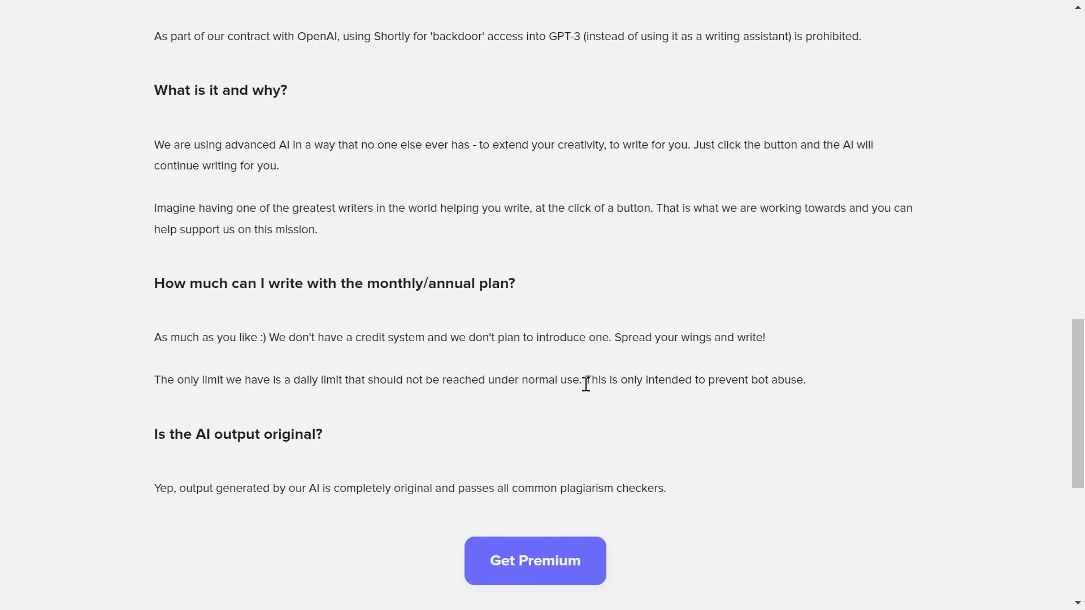
drag(583, 382, 496, 386)
click(494, 387)
drag(283, 382, 344, 382)
click(305, 383)
scroll(305, 383, up, 2)
drag(158, 567, 337, 576)
scroll(404, 536, down, 1)
Clear the FAQ heading highlight and scroll back up to the Annual and Monthly plans.
click(320, 529)
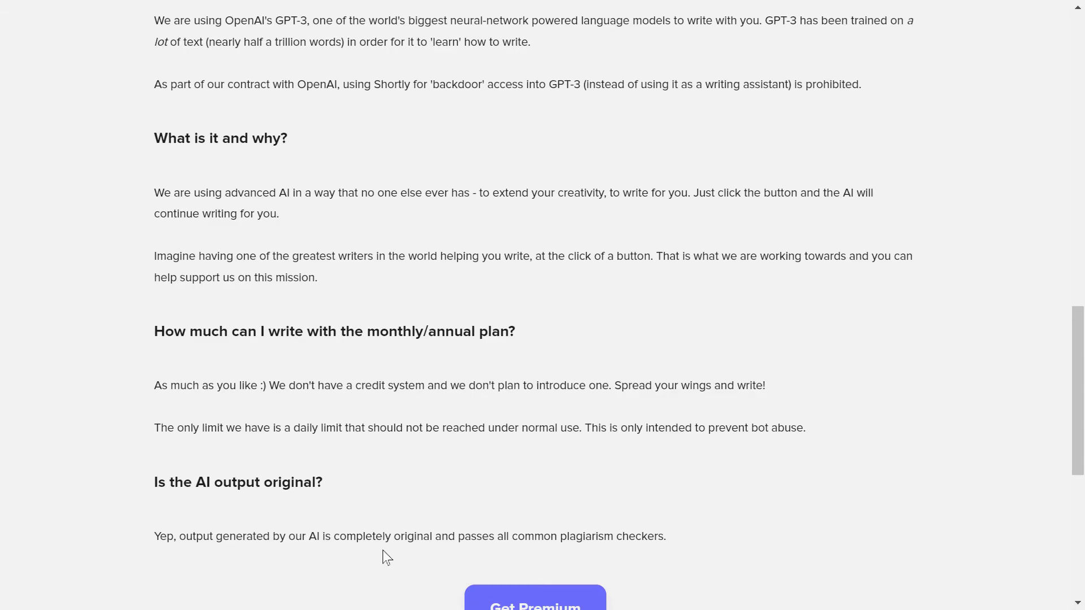
scroll(431, 518, down, 1)
scroll(455, 511, up, 1)
scroll(477, 516, up, 1)
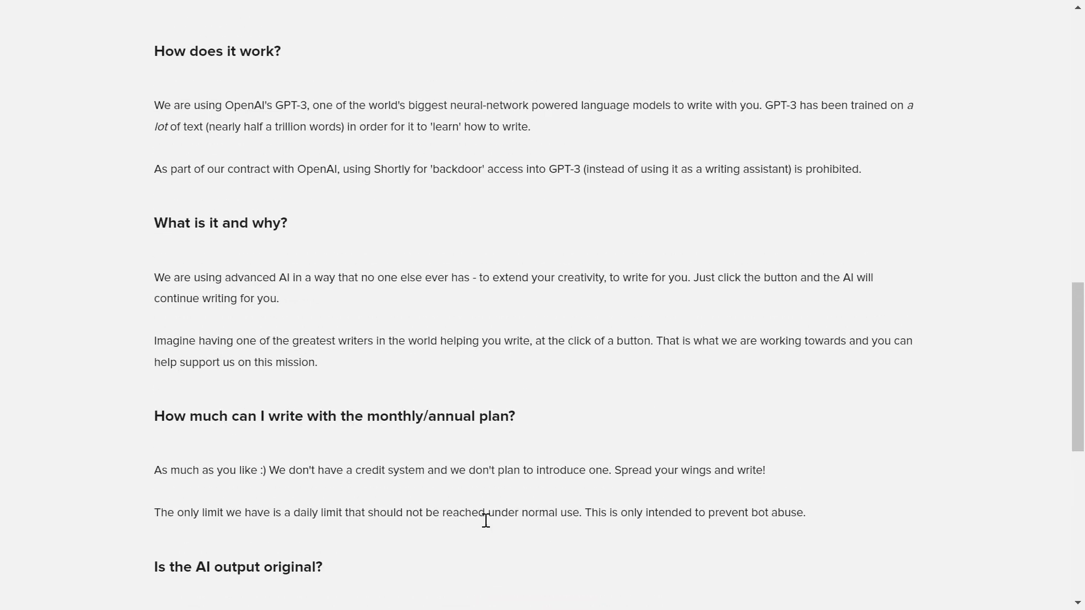
scroll(504, 522, up, 3)
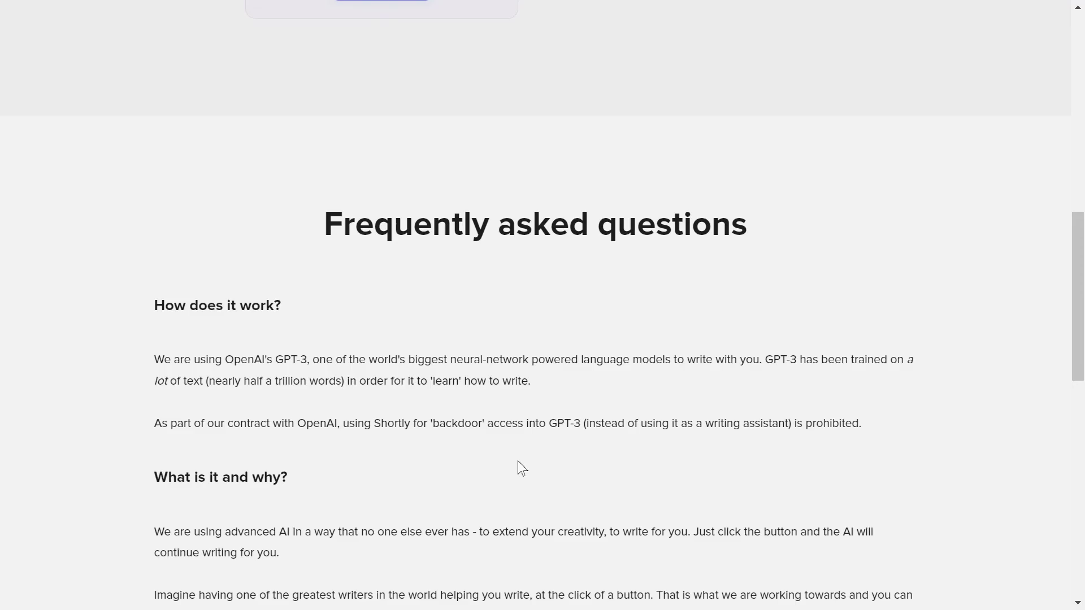
scroll(536, 448, down, 7)
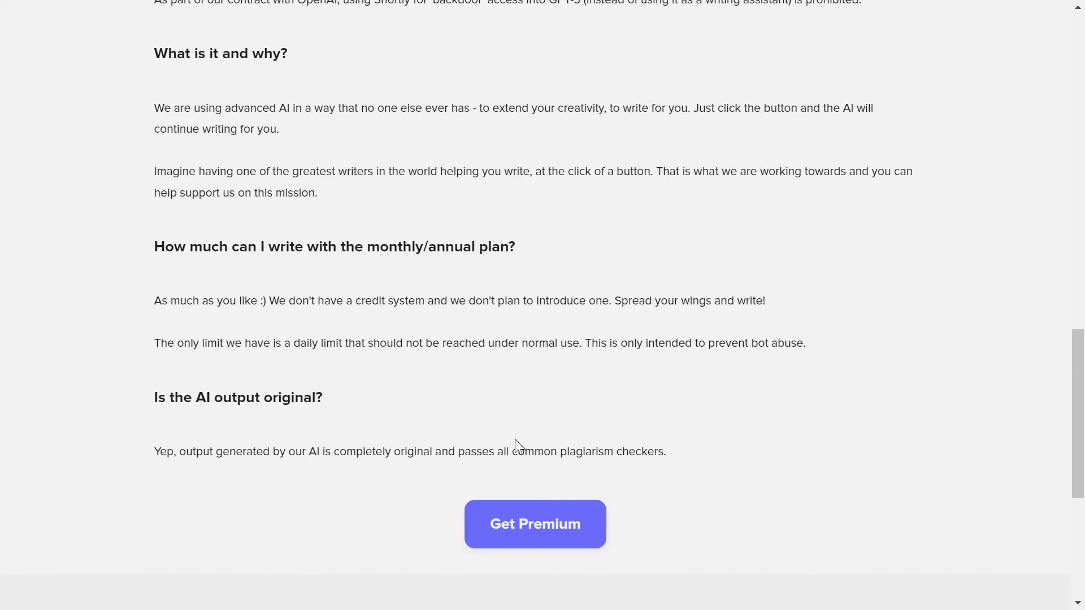
scroll(515, 440, up, 15)
scroll(525, 445, up, 2)
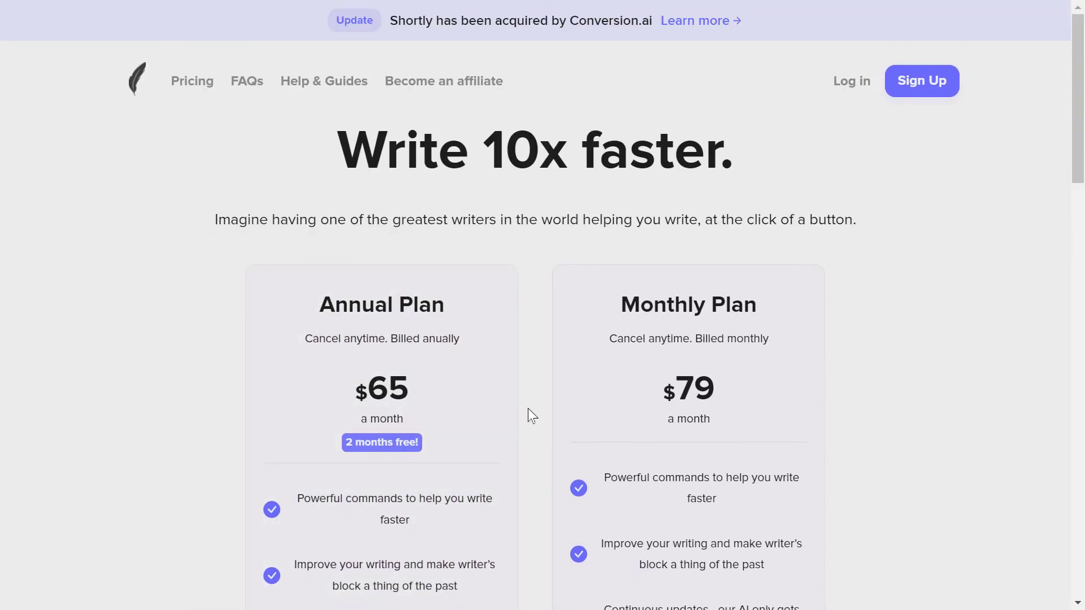
scroll(531, 406, down, 12)
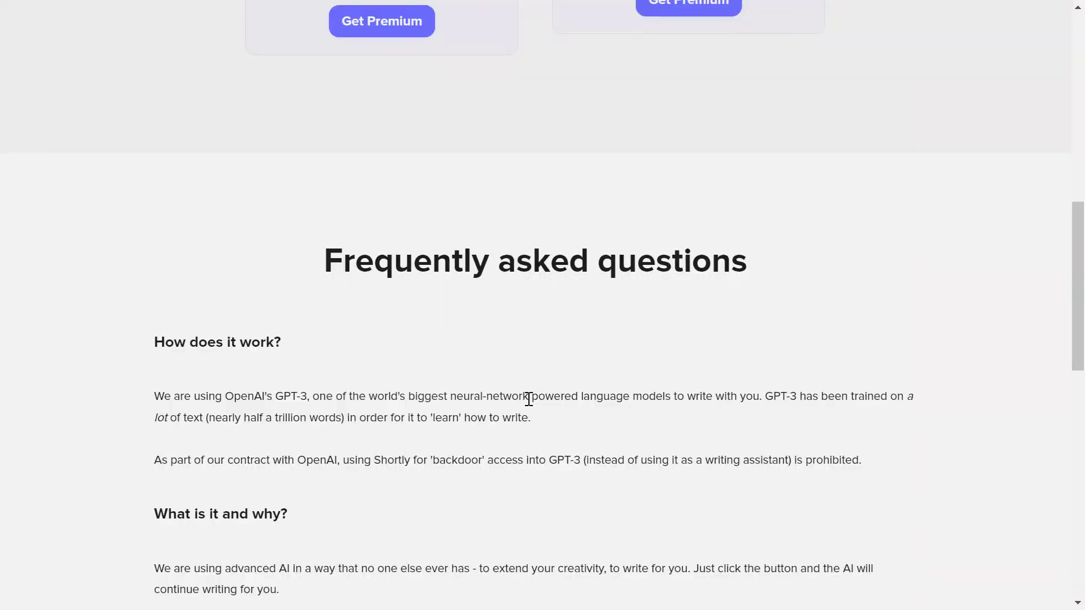
scroll(547, 331, up, 12)
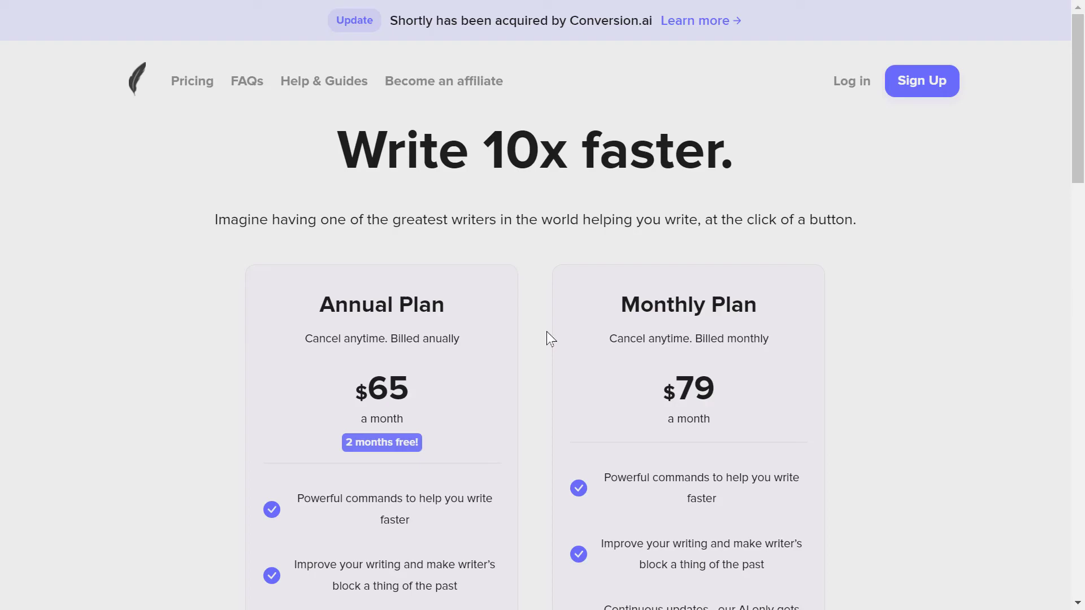
scroll(570, 278, down, 1)
scroll(570, 278, down, 10)
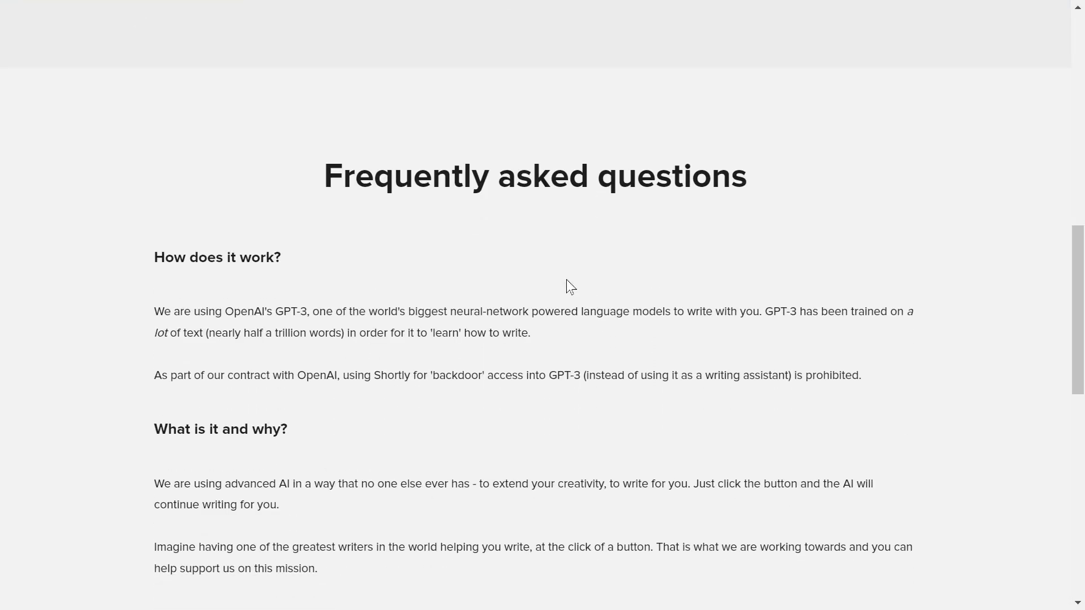
scroll(566, 280, down, 5)
scroll(566, 279, up, 5)
scroll(566, 276, up, 10)
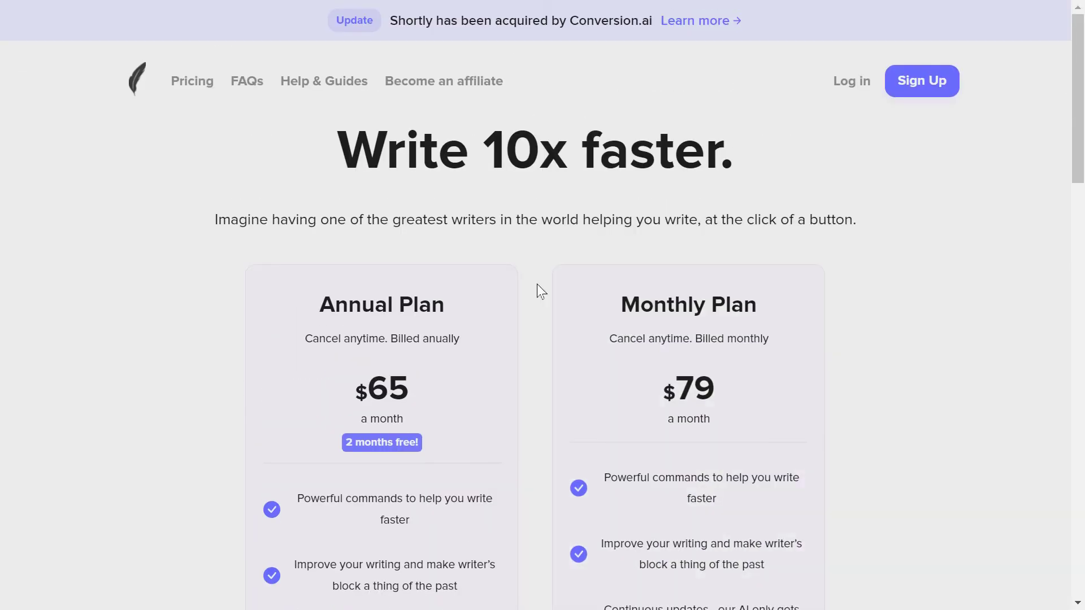